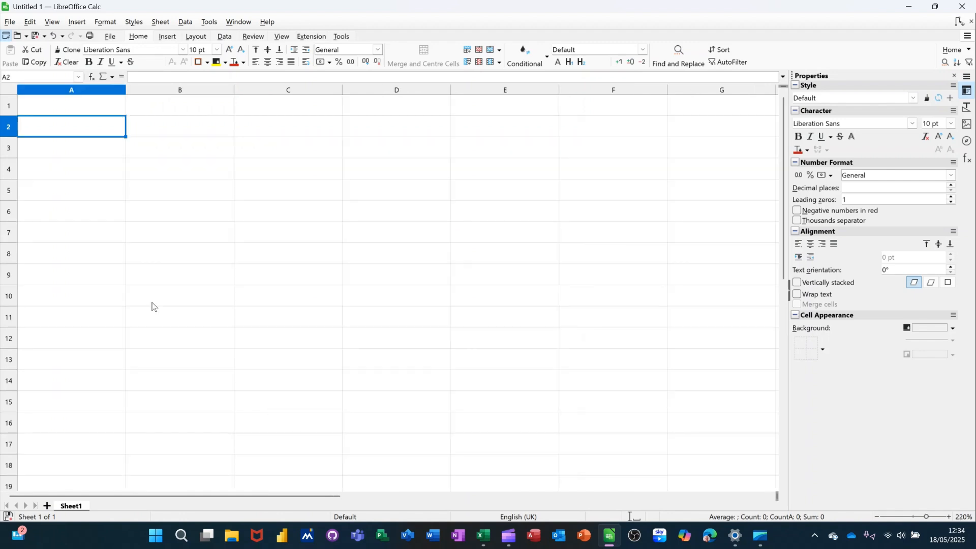
# - Enter the expense labels Car, Tax, Gas, Water, Foods and Bills down cells A2 to A7
pyautogui.write('Car')
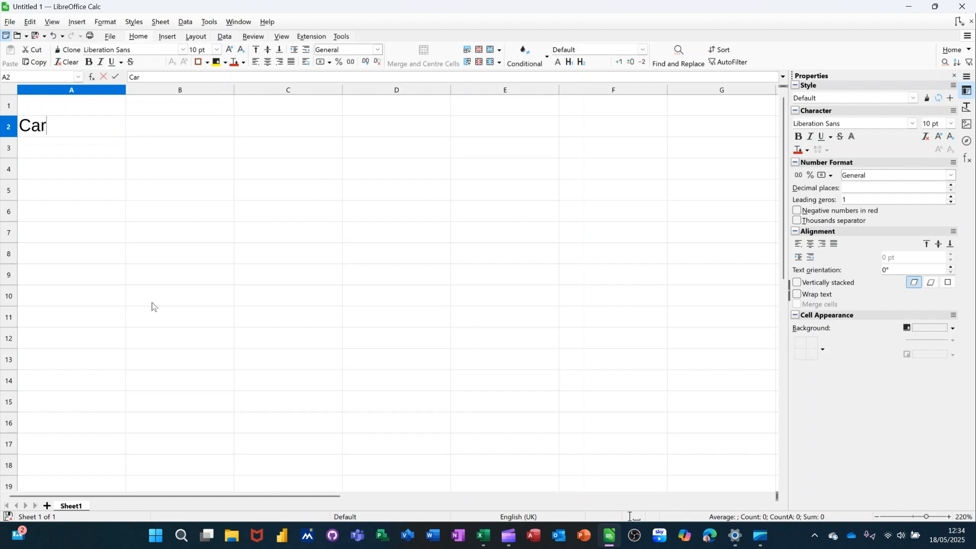
pyautogui.press('Return')
pyautogui.write('Tax')
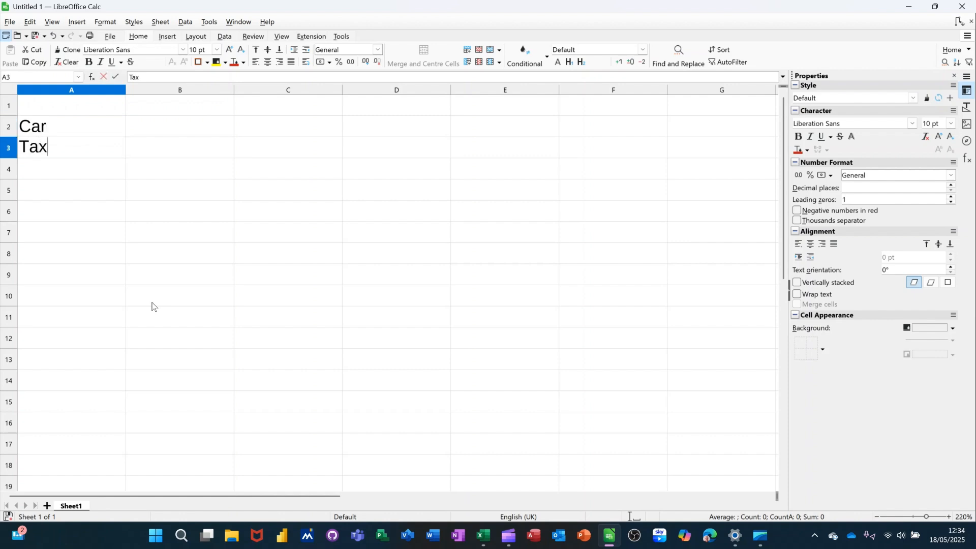
pyautogui.press('Return')
pyautogui.write('Gas')
pyautogui.press('Return')
pyautogui.write('Water')
pyautogui.press('Return')
pyautogui.write('Fo')
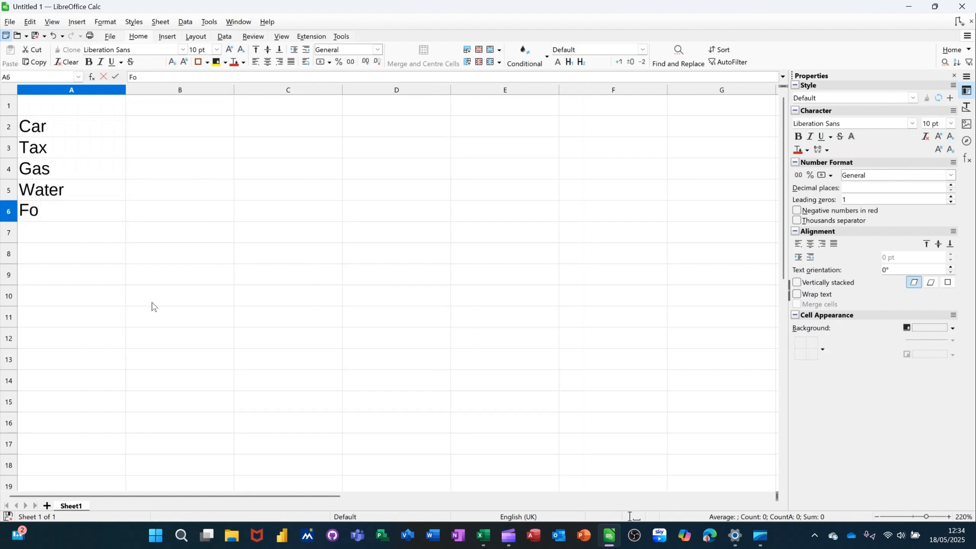
pyautogui.write('ods')
pyautogui.press('Return')
pyautogui.write('Bill')
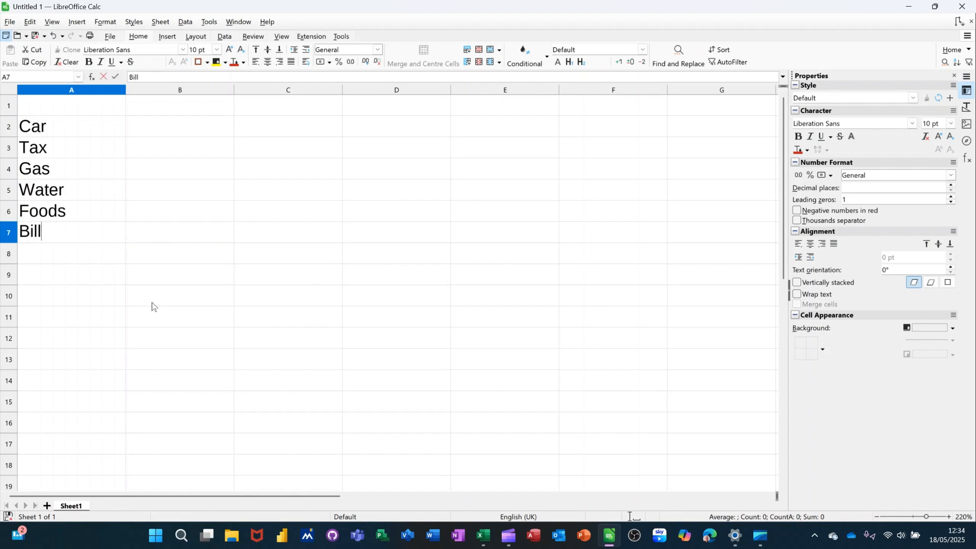
pyautogui.write('s')
# - Enter Mon in B1, autofill the weekday headings across to Fri in F1, and add the heading Total in G1
pyautogui.click(151, 108)
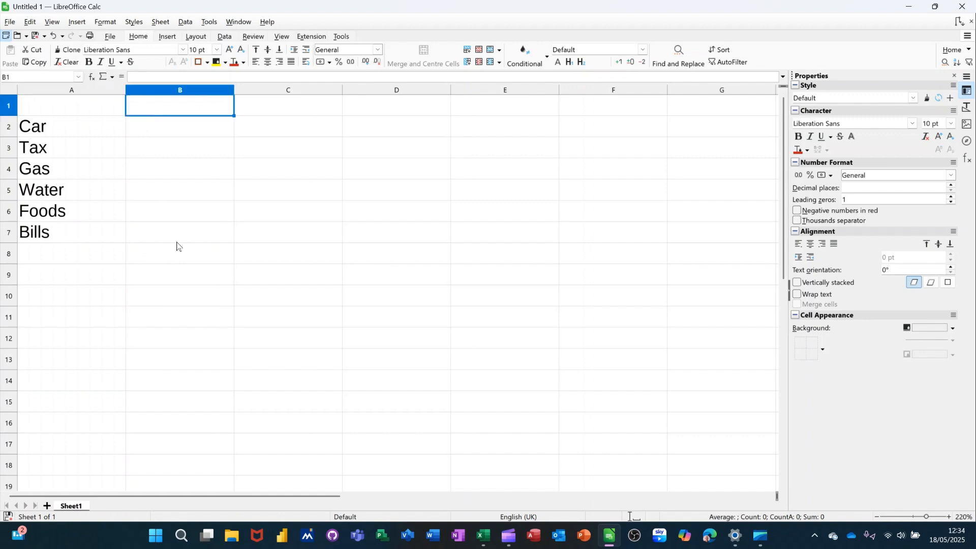
pyautogui.write('Mon')
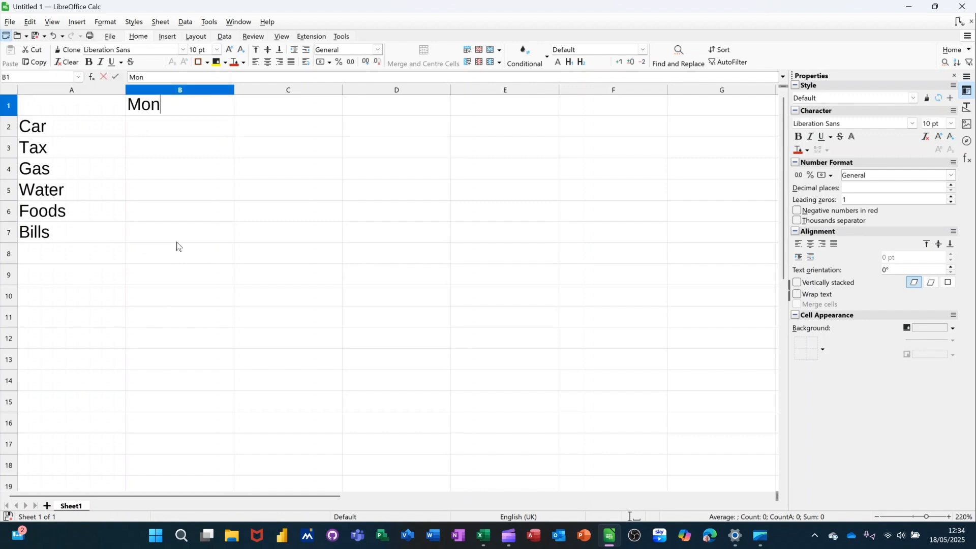
pyautogui.press('Return')
pyautogui.press('Up')
pyautogui.moveTo(233, 114); pyautogui.dragTo(616, 145)
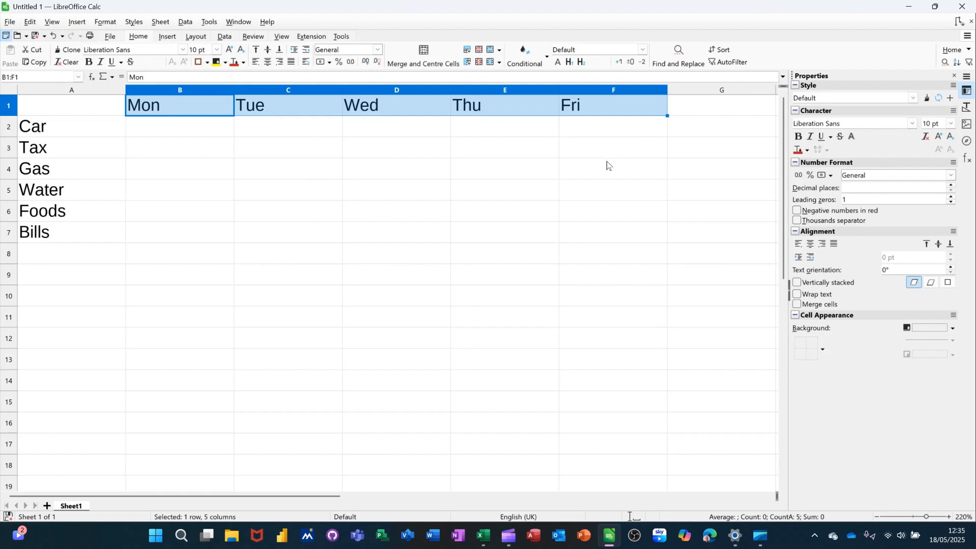
pyautogui.click(713, 112)
pyautogui.write('Total')
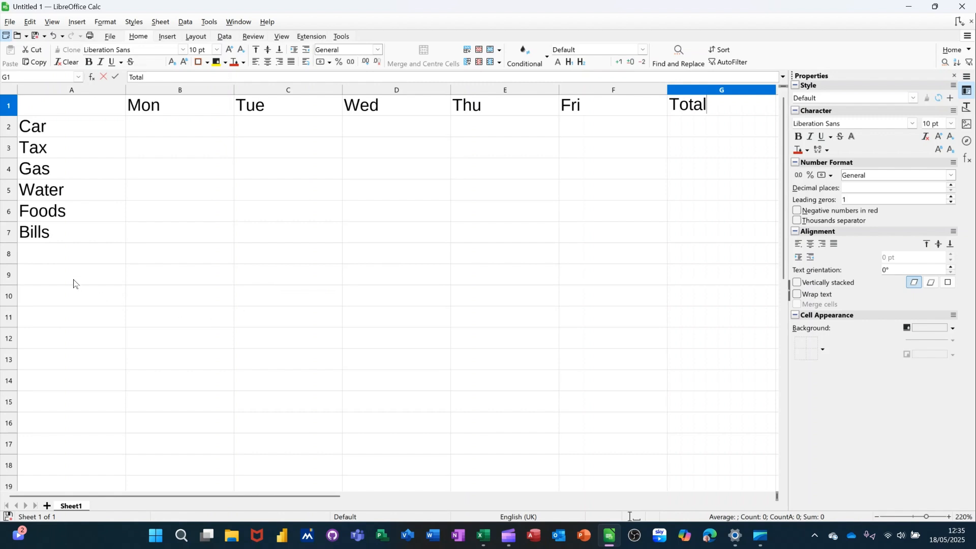
# - Enter the summary labels Total, Average, max, Min and Count down cells A8 to A12
pyautogui.click(69, 261)
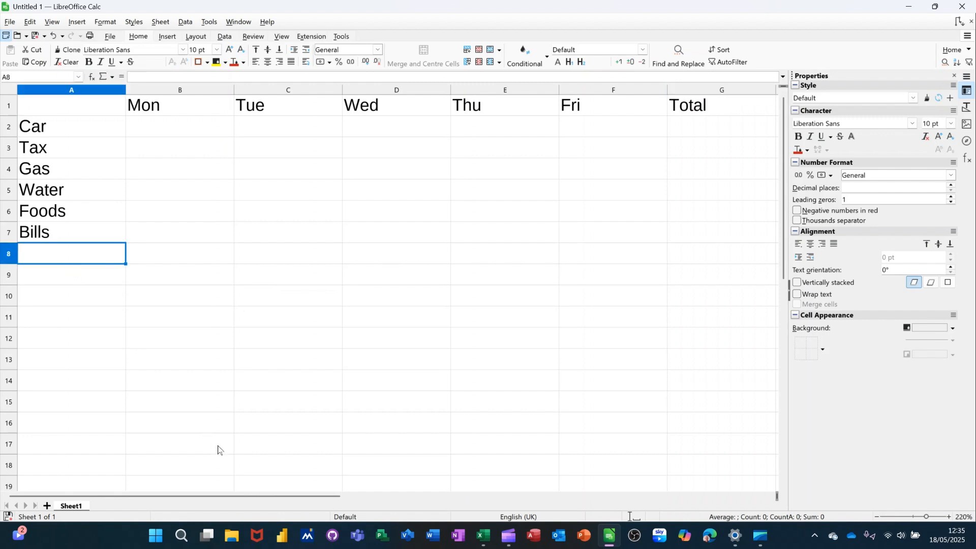
pyautogui.write('Tot')
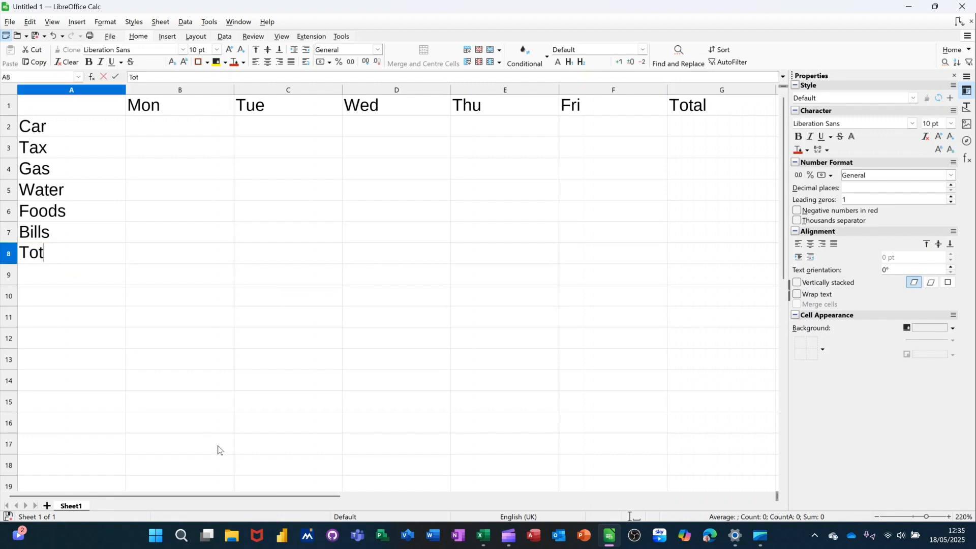
pyautogui.write('al')
pyautogui.press('Return')
pyautogui.write('Average')
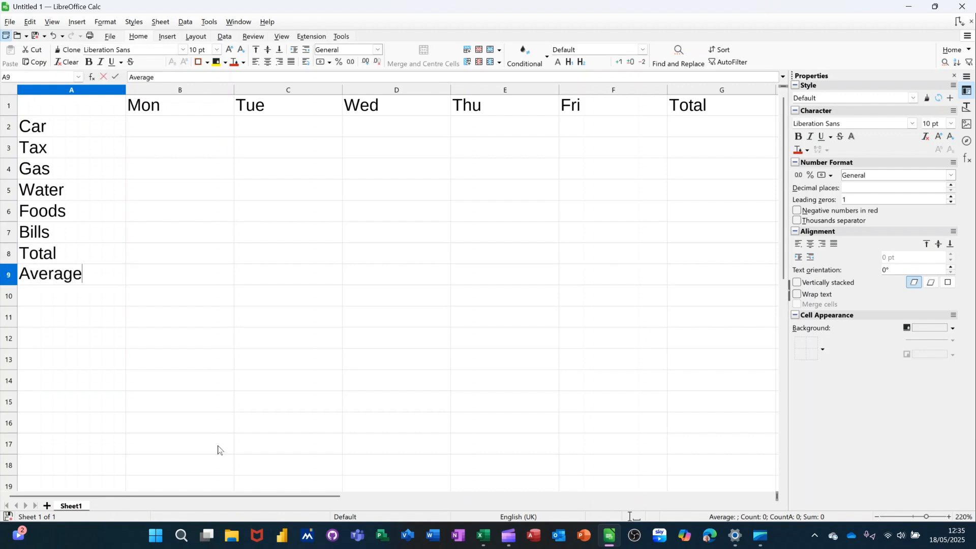
pyautogui.press('Return')
pyautogui.write('max')
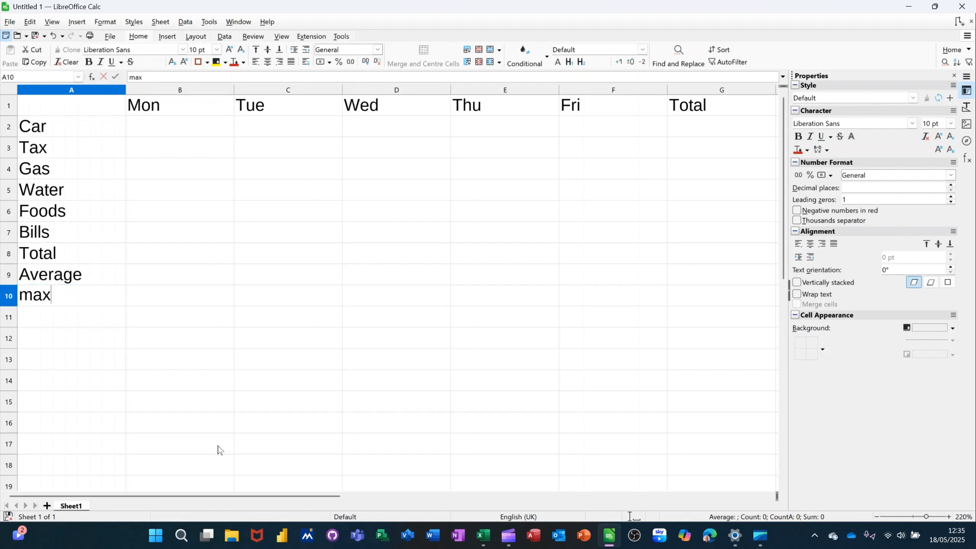
pyautogui.press('Return')
pyautogui.write('M')
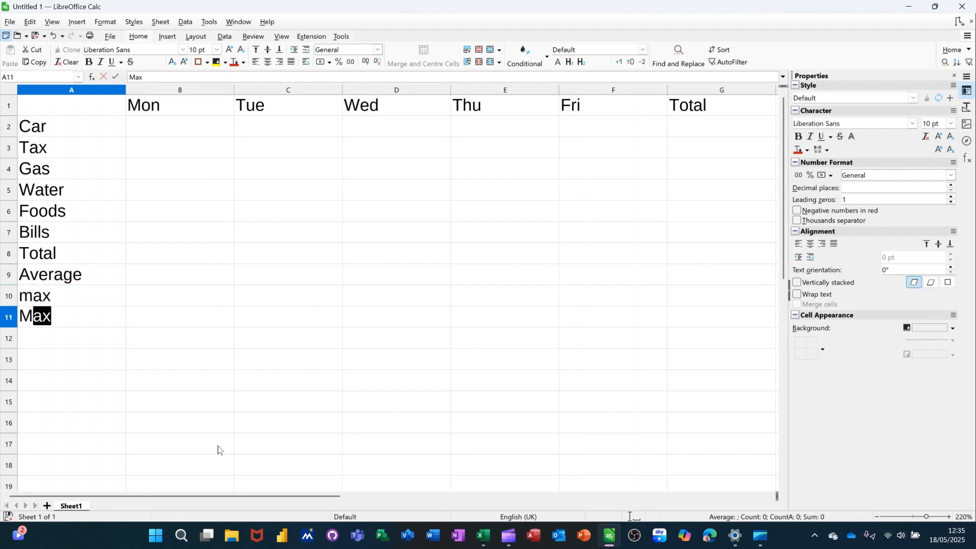
pyautogui.write('in')
pyautogui.press('Return')
pyautogui.write('Count')
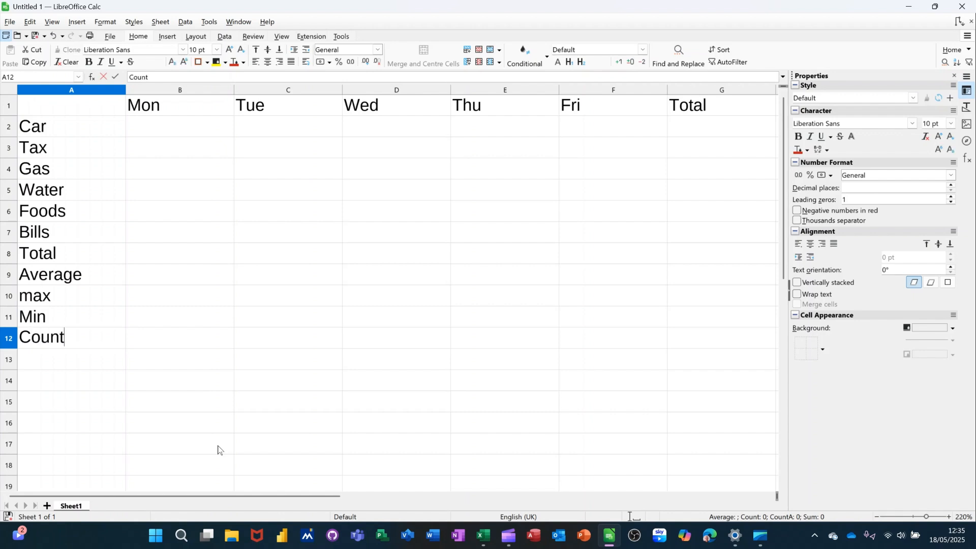
# - Enter 10 in B2 for Car and autofill the row to F2 as a series increasing by 1
pyautogui.click(193, 134)
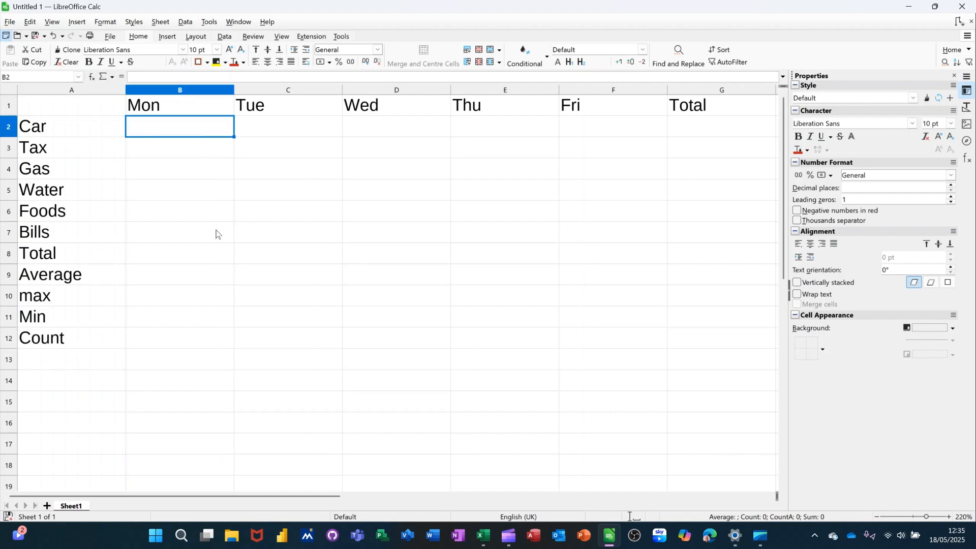
pyautogui.write('10')
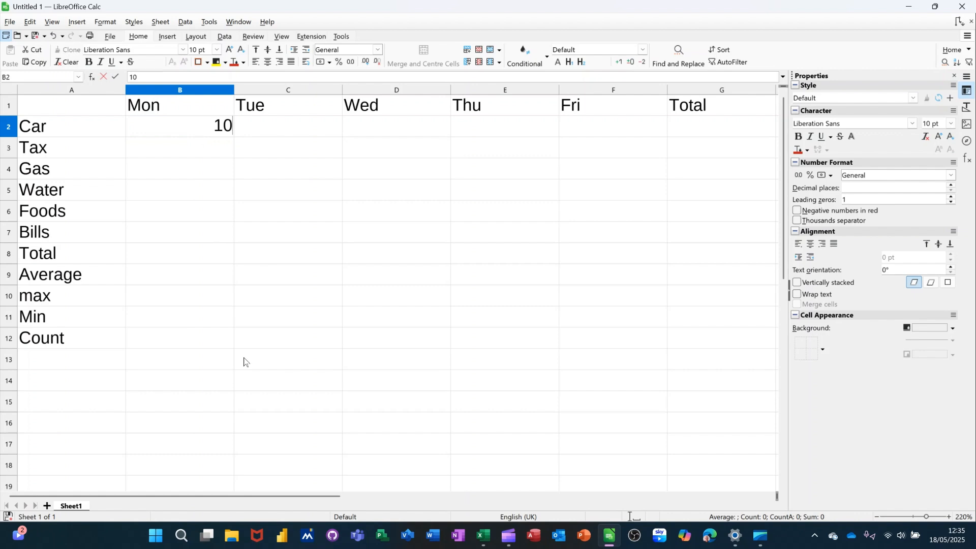
pyautogui.click(199, 153)
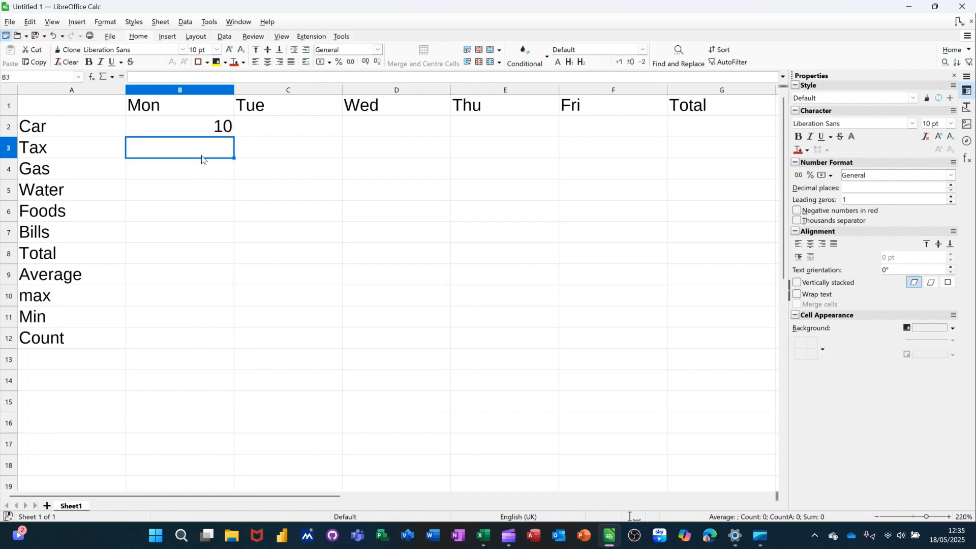
pyautogui.click(191, 128)
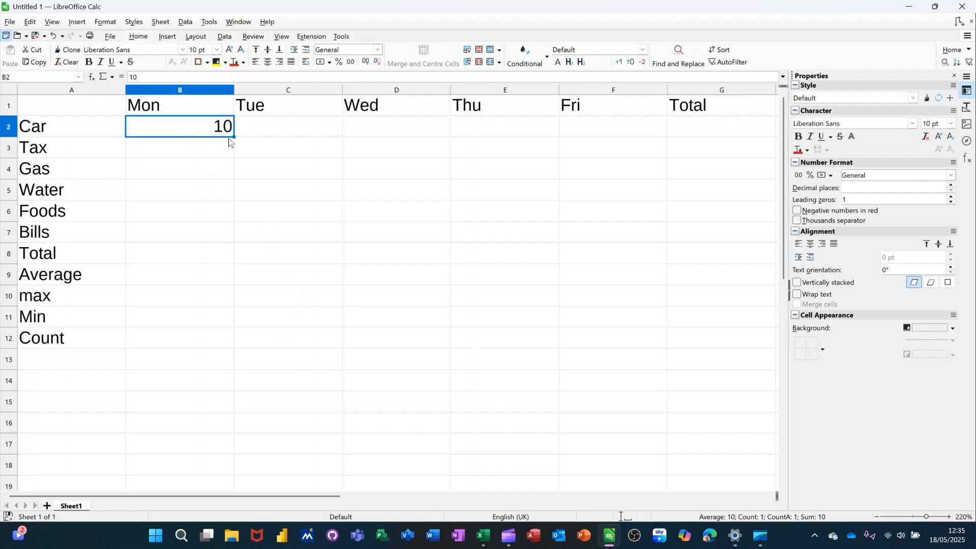
pyautogui.moveTo(234, 136); pyautogui.dragTo(659, 160)
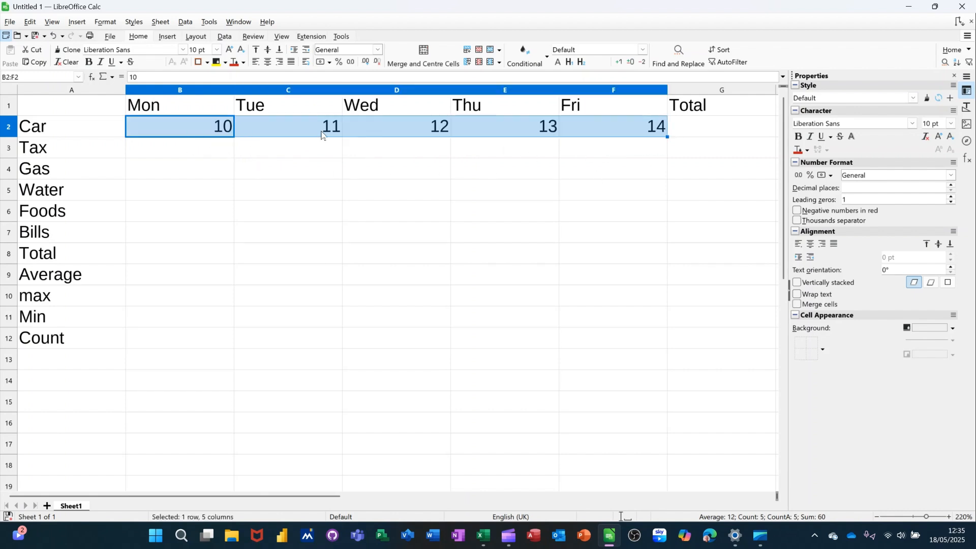
# - Enter 10 in B3 for Tax and copy the same value across to F3 without incrementing
pyautogui.click(196, 153)
pyautogui.write('10')
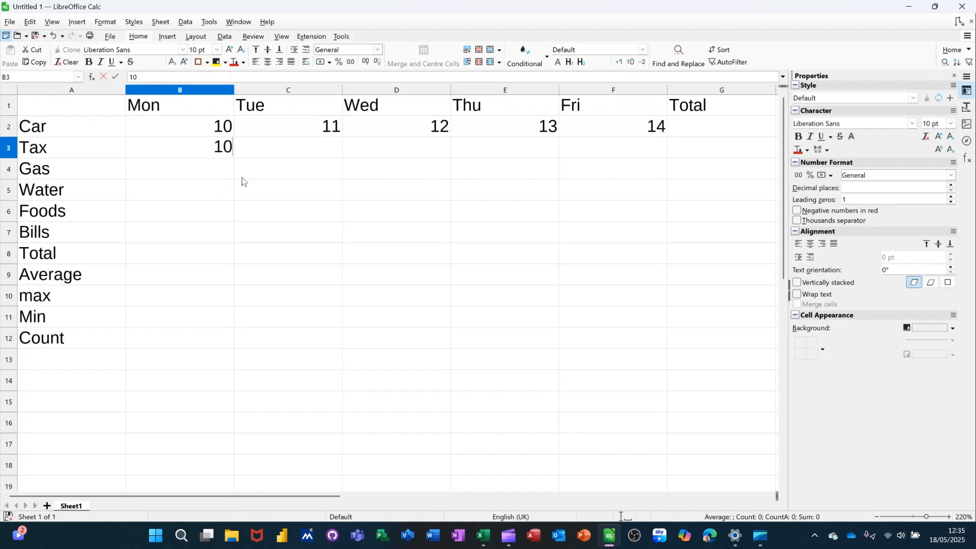
pyautogui.click(227, 170)
pyautogui.click(223, 153)
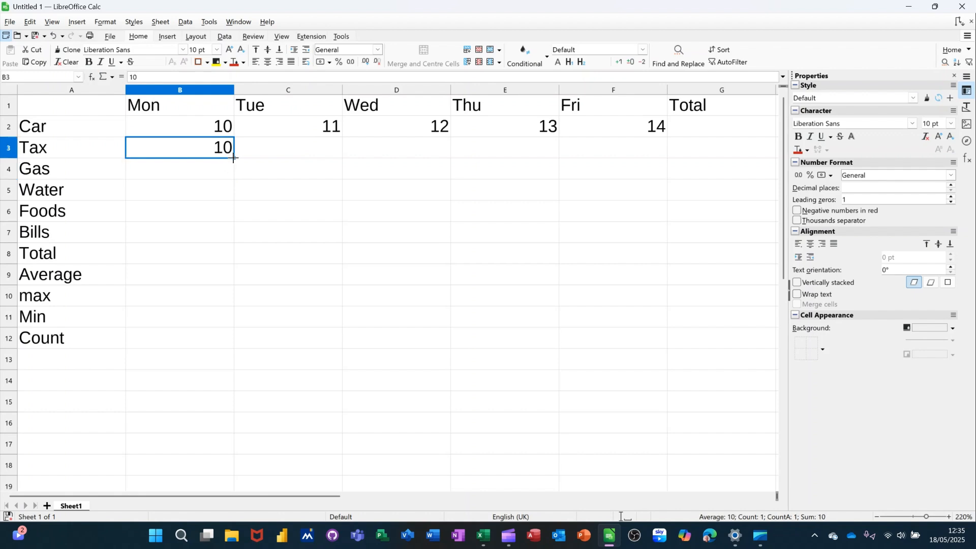
pyautogui.moveTo(234, 158); pyautogui.dragTo(650, 153)
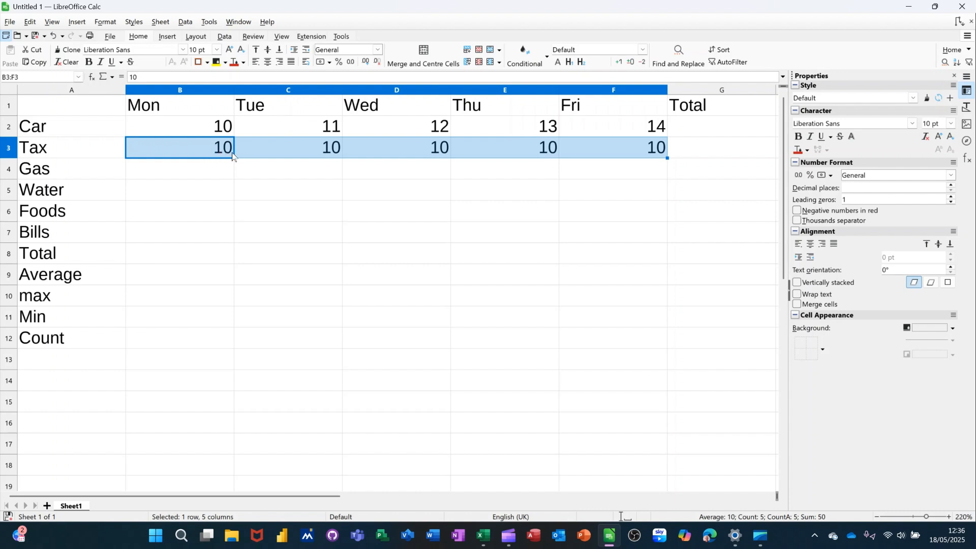
# - Enter 5 in B4 and 10 in C4 for Gas, and extend the series in steps of 5 to F4
pyautogui.click(202, 172)
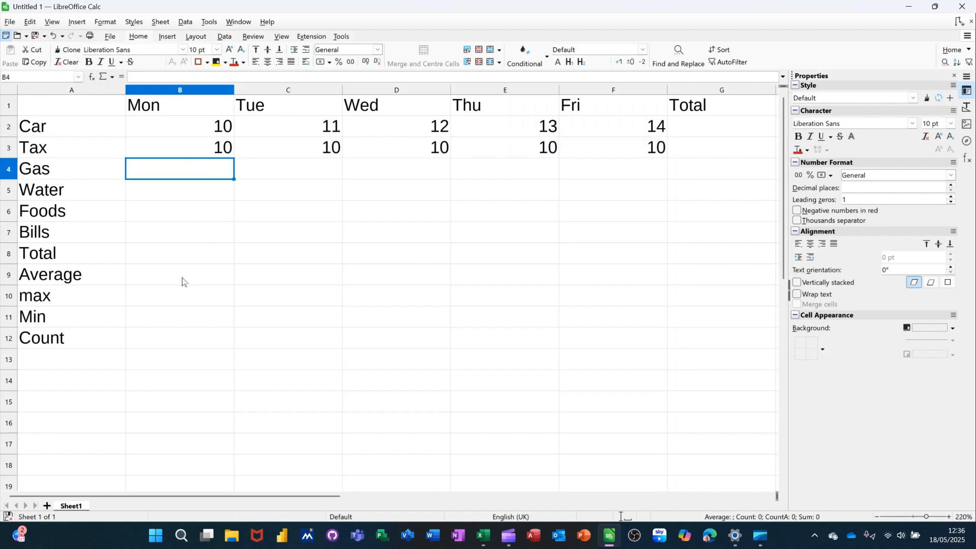
pyautogui.write('5')
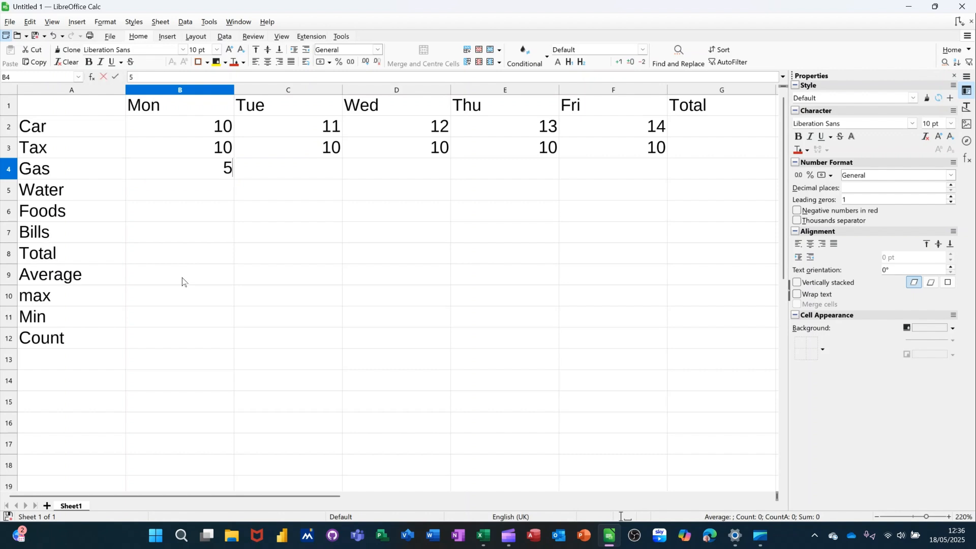
pyautogui.click(320, 174)
pyautogui.write('10')
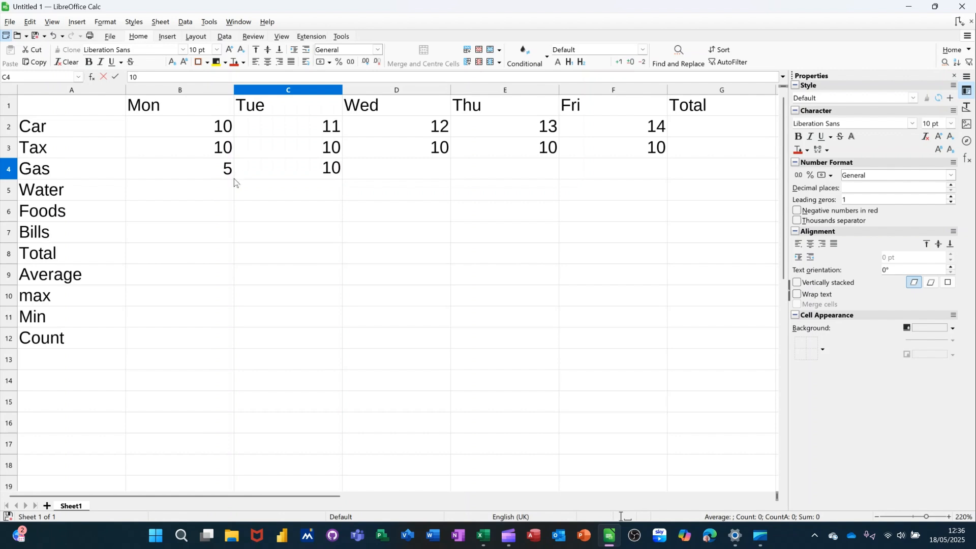
pyautogui.click(214, 190)
pyautogui.moveTo(202, 175); pyautogui.dragTo(264, 169)
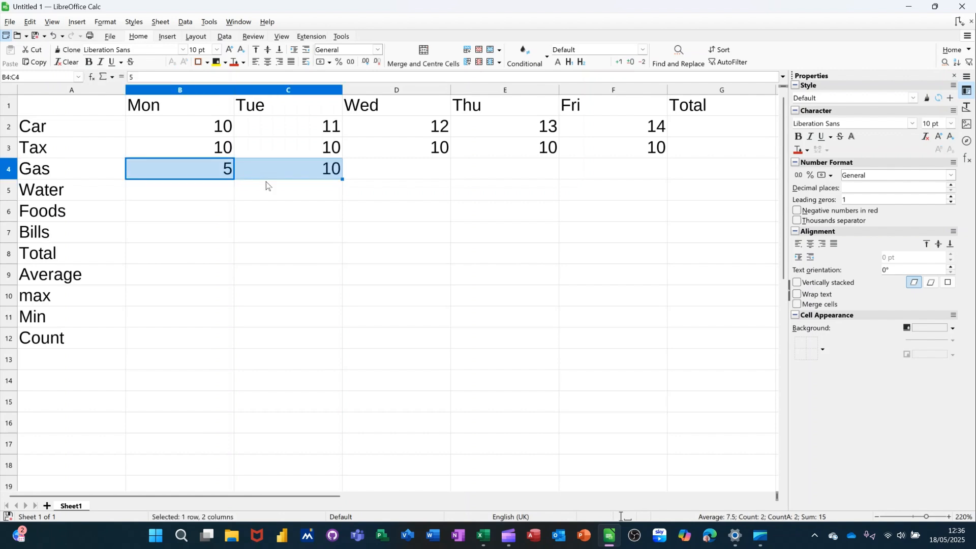
pyautogui.moveTo(342, 180); pyautogui.dragTo(624, 195)
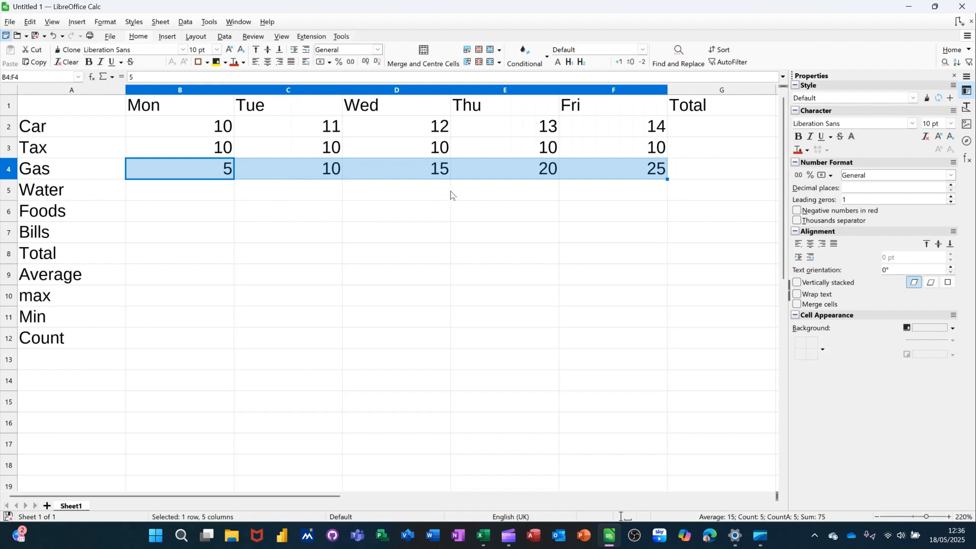
# - Enter 10 in B5 for Water and autofill increasing values across to column F and down through the Bills row
pyautogui.click(194, 200)
pyautogui.write('10')
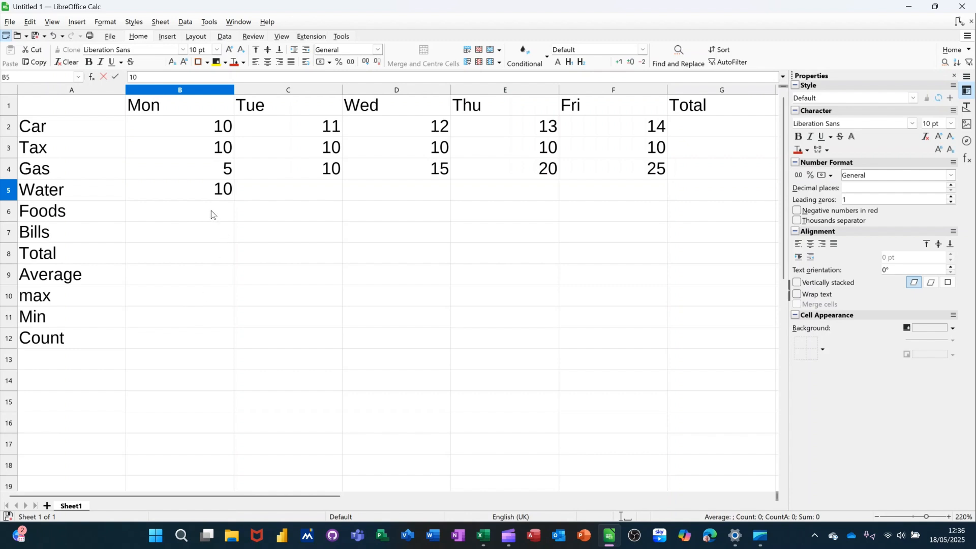
pyautogui.press('Return')
pyautogui.click(216, 198)
pyautogui.moveTo(233, 201); pyautogui.dragTo(618, 249)
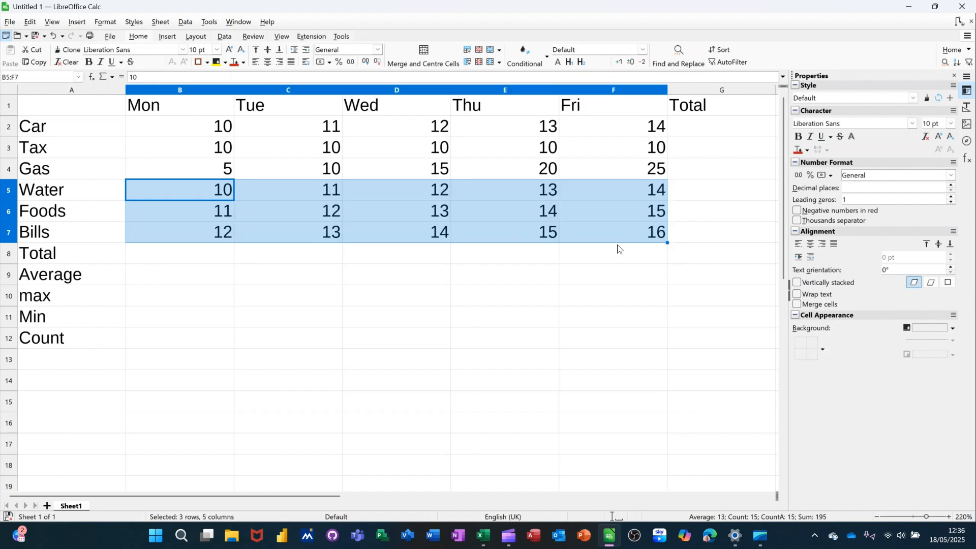
# - Format the daily amounts in B2:F7 as currency in pounds
pyautogui.moveTo(156, 129); pyautogui.dragTo(560, 227)
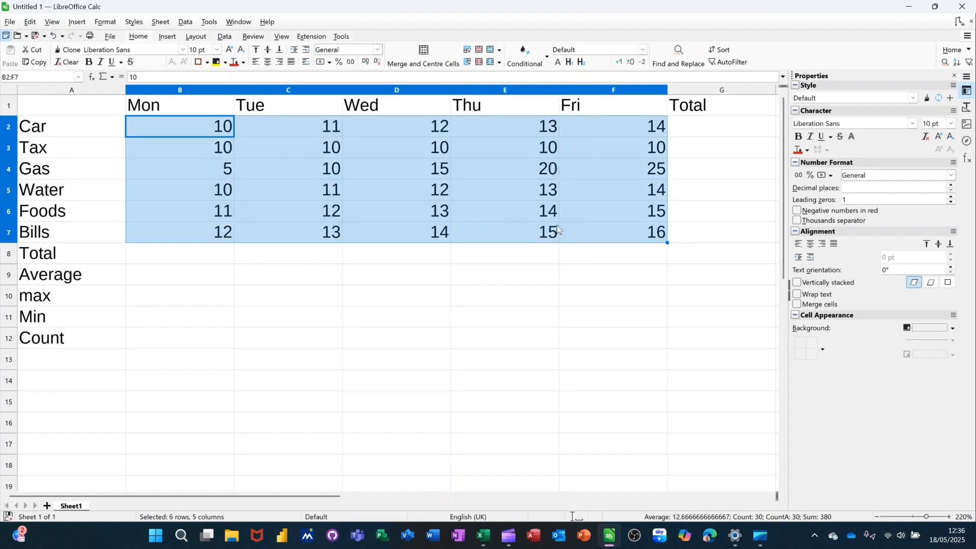
pyautogui.click(321, 66)
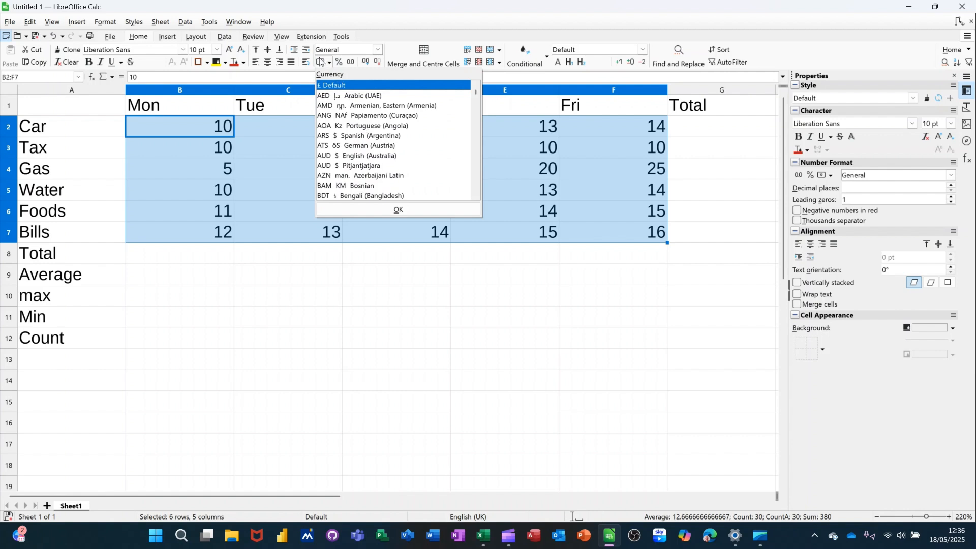
pyautogui.click(319, 66)
pyautogui.click(319, 67)
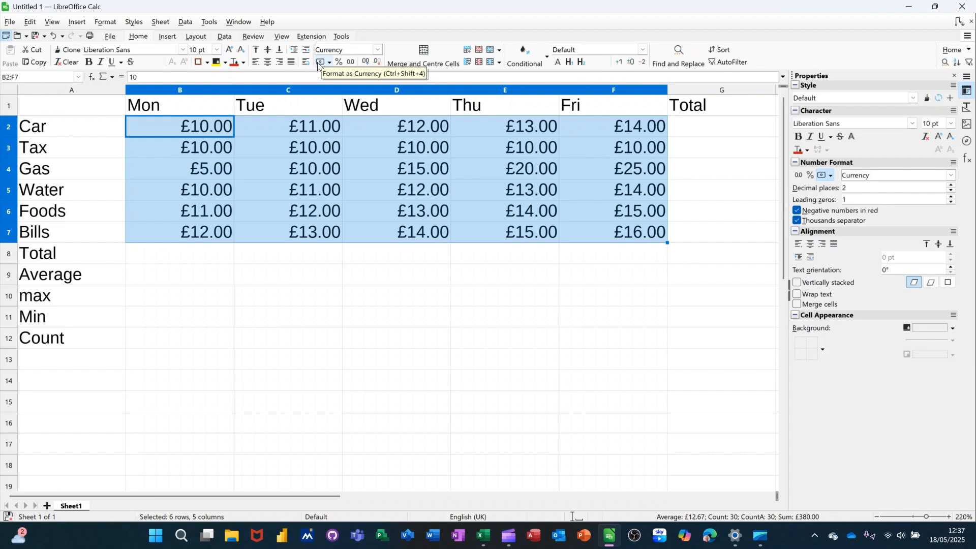
# - Apply borders around and between all cells of the table range A1:G12
pyautogui.click(65, 110)
pyautogui.moveTo(65, 110); pyautogui.dragTo(687, 343)
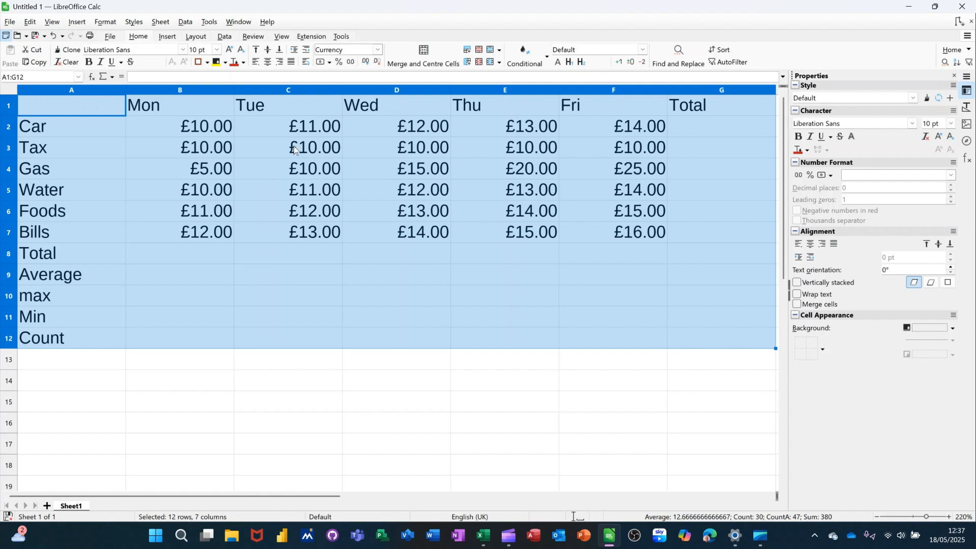
pyautogui.click(207, 63)
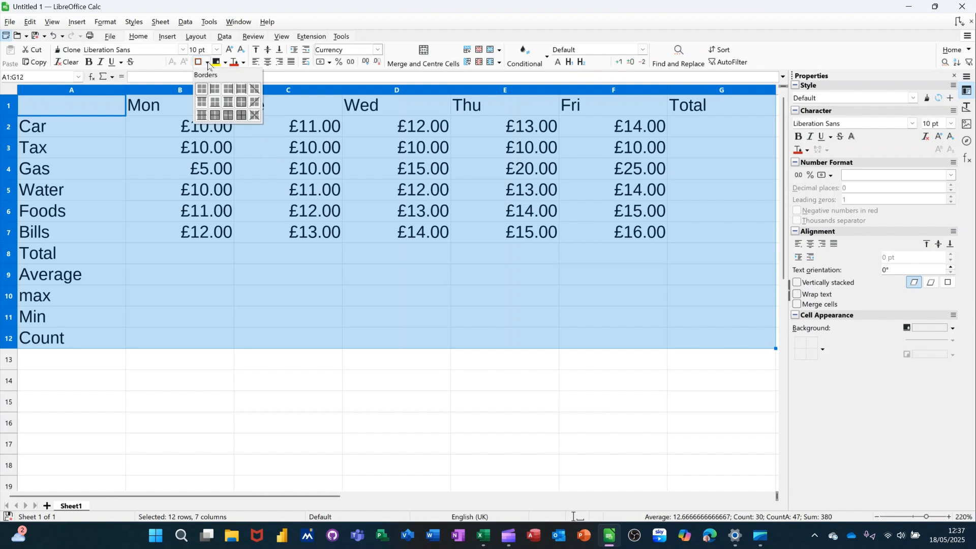
pyautogui.click(243, 119)
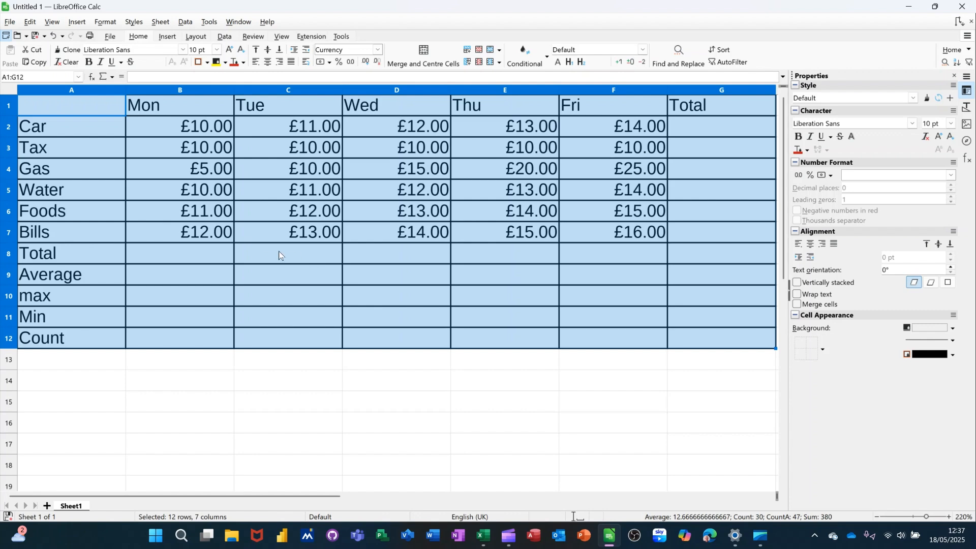
# - Fill the background of the daily amounts in B2:F7 with light orange
pyautogui.click(269, 257)
pyautogui.moveTo(159, 130); pyautogui.dragTo(566, 233)
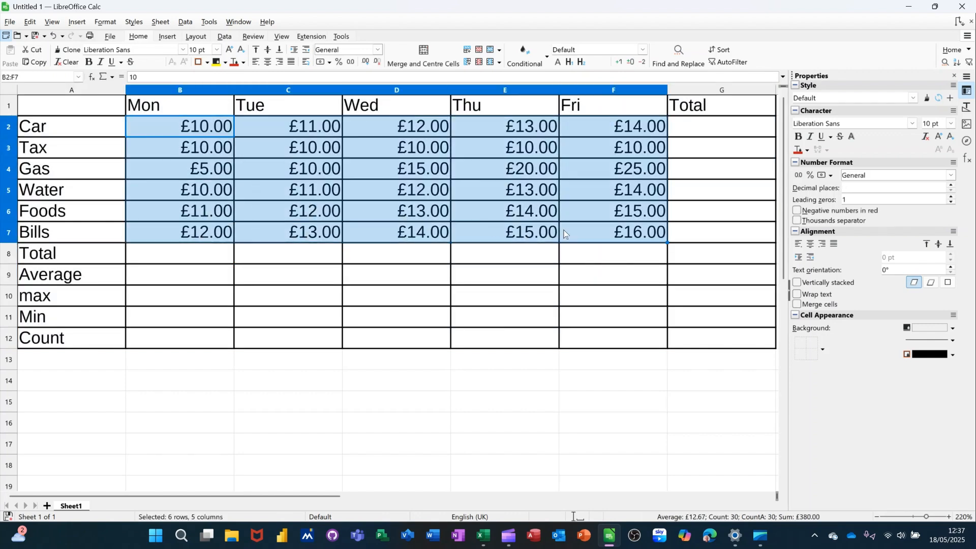
pyautogui.click(225, 62)
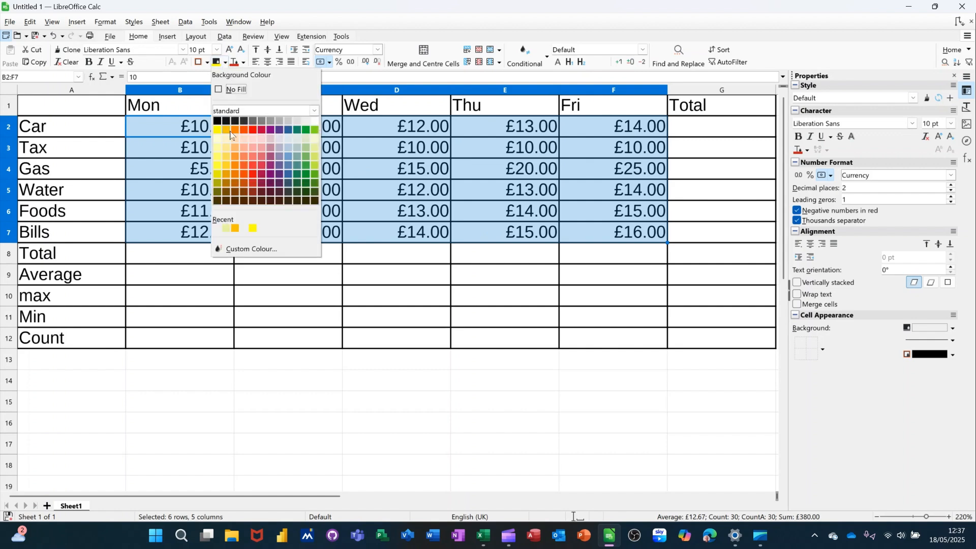
pyautogui.click(236, 149)
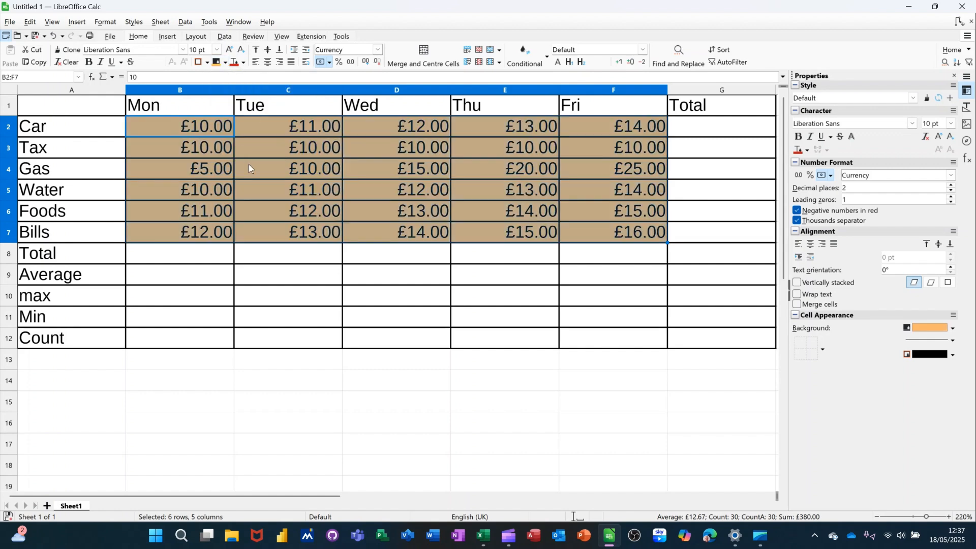
pyautogui.click(283, 170)
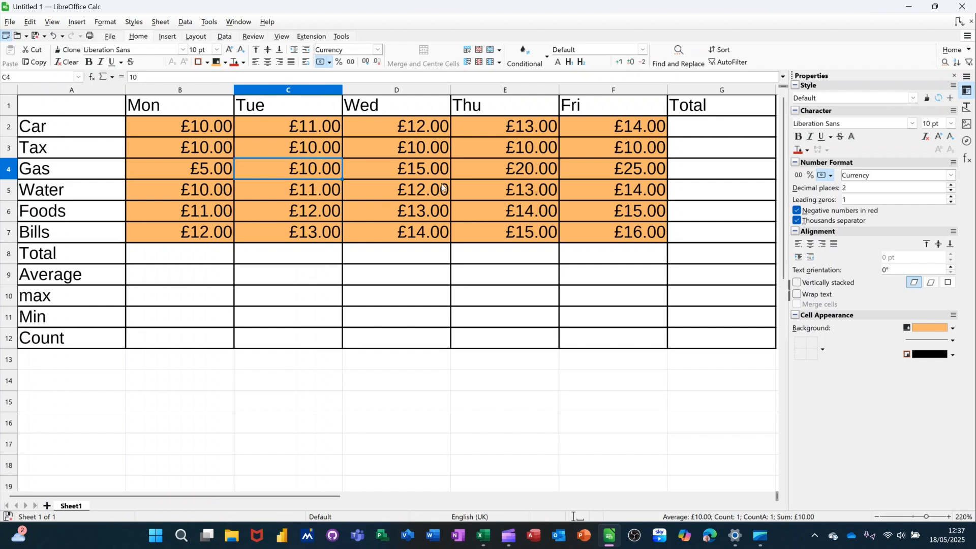
pyautogui.click(189, 258)
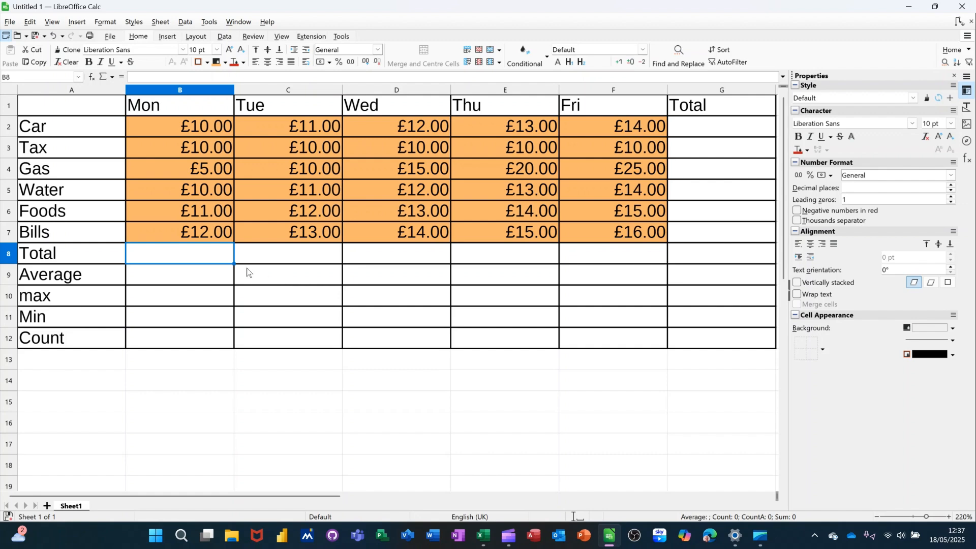
pyautogui.click(92, 77)
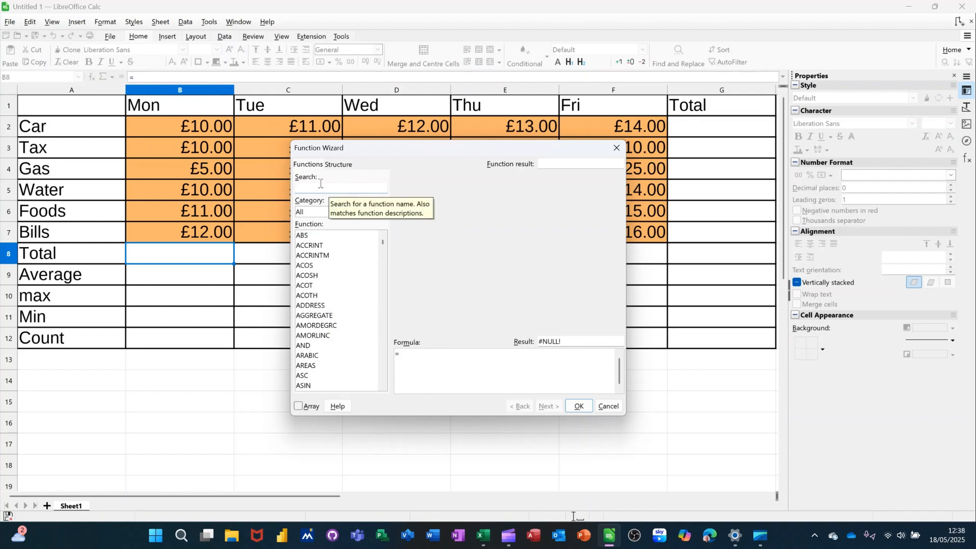
pyautogui.write('sum')
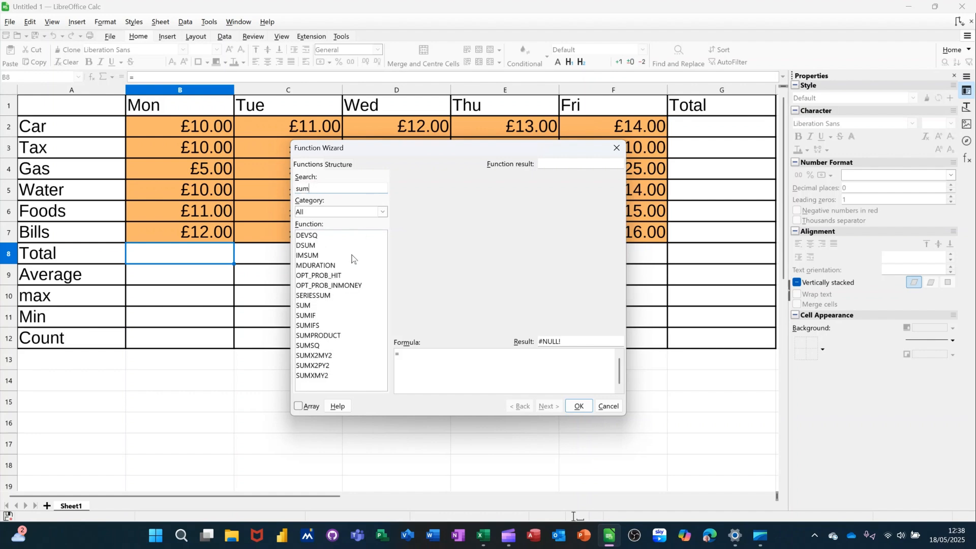
pyautogui.doubleClick(312, 306)
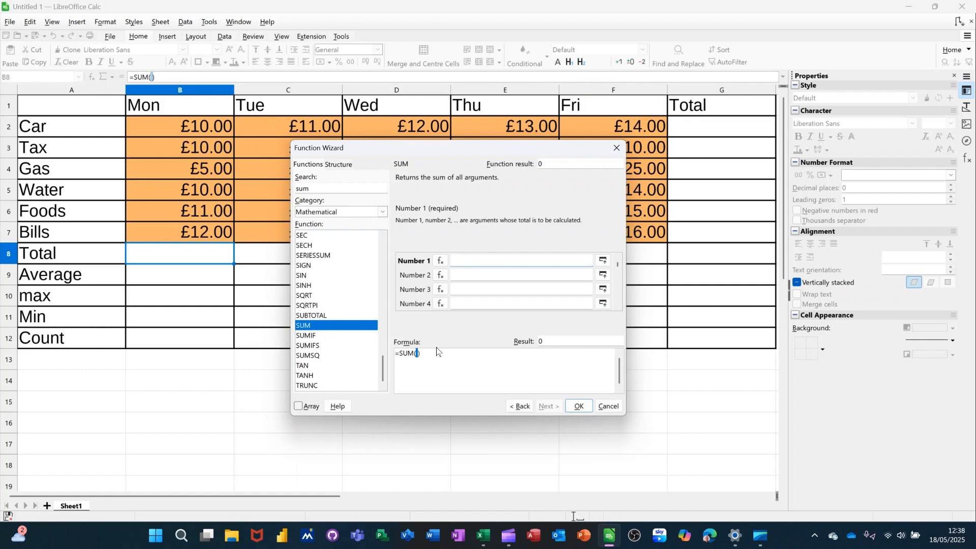
pyautogui.click(609, 407)
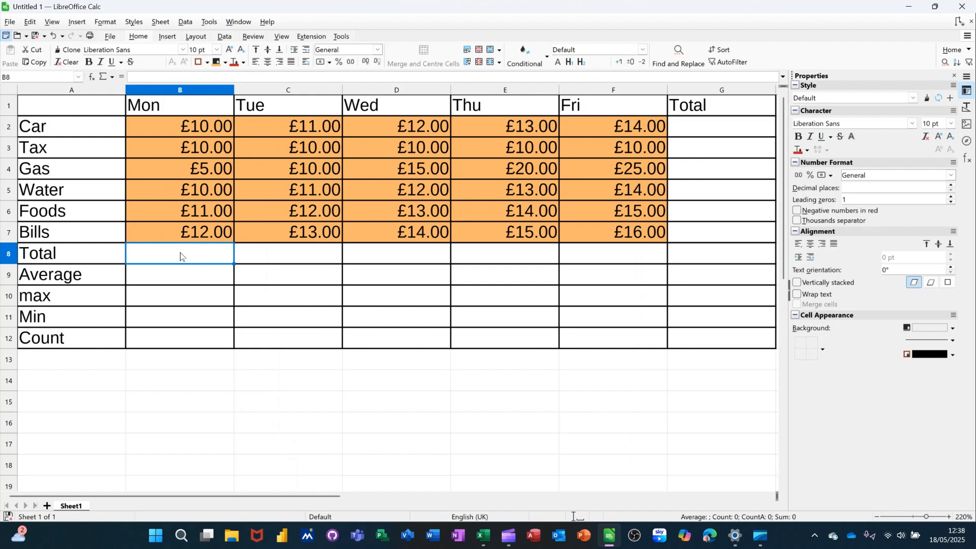
# - Enter =sum(B2:B7) in B8 for the Mon total and copy the formula across the Total row to G8
pyautogui.write('=sum')
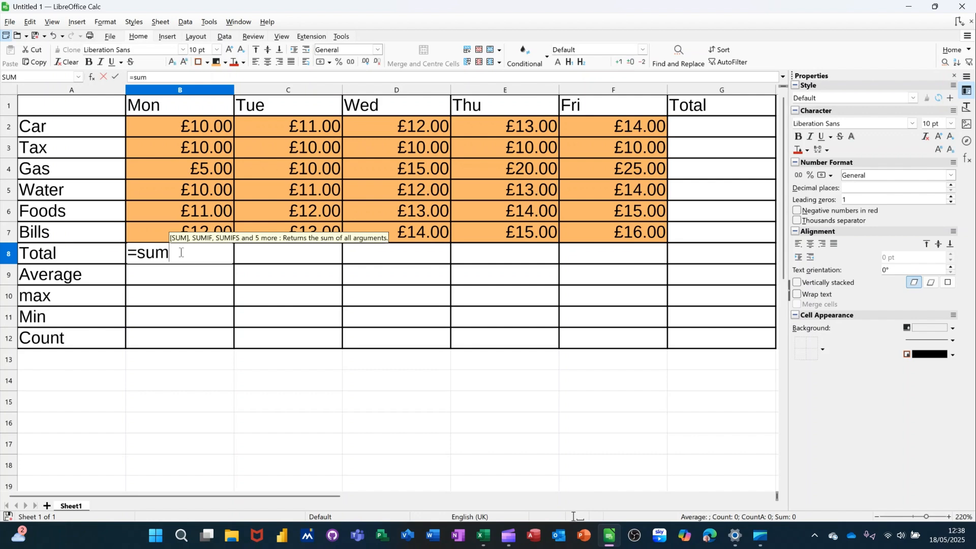
pyautogui.write('(')
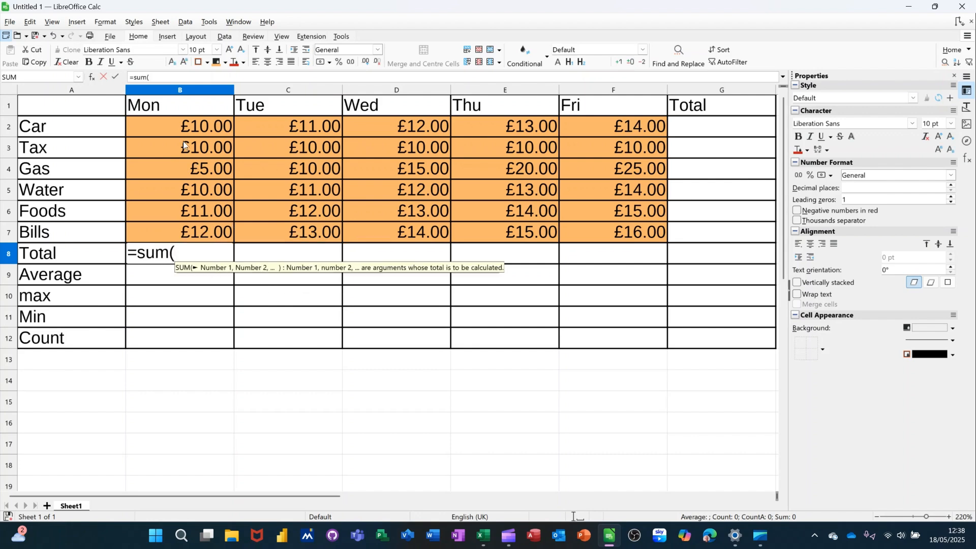
pyautogui.moveTo(167, 126); pyautogui.dragTo(160, 230)
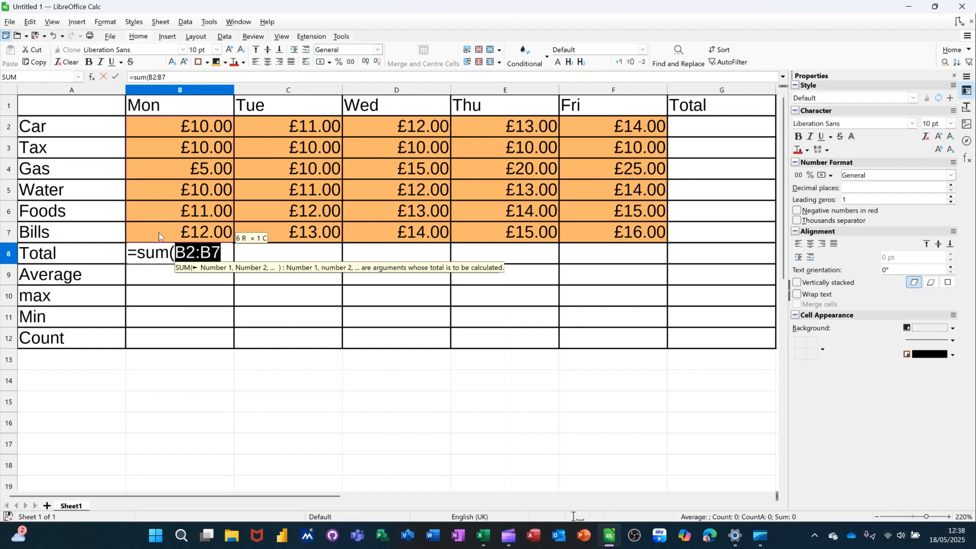
pyautogui.write(')')
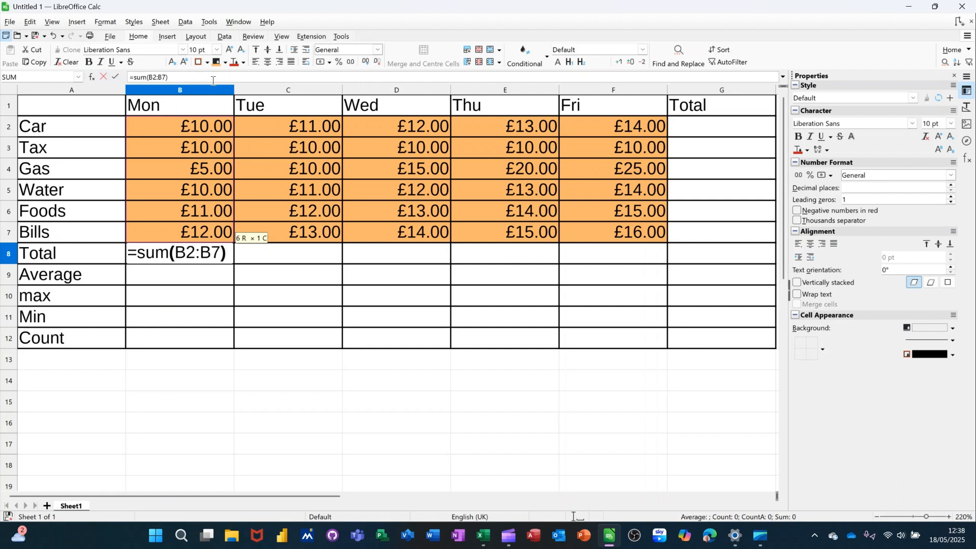
pyautogui.click(117, 77)
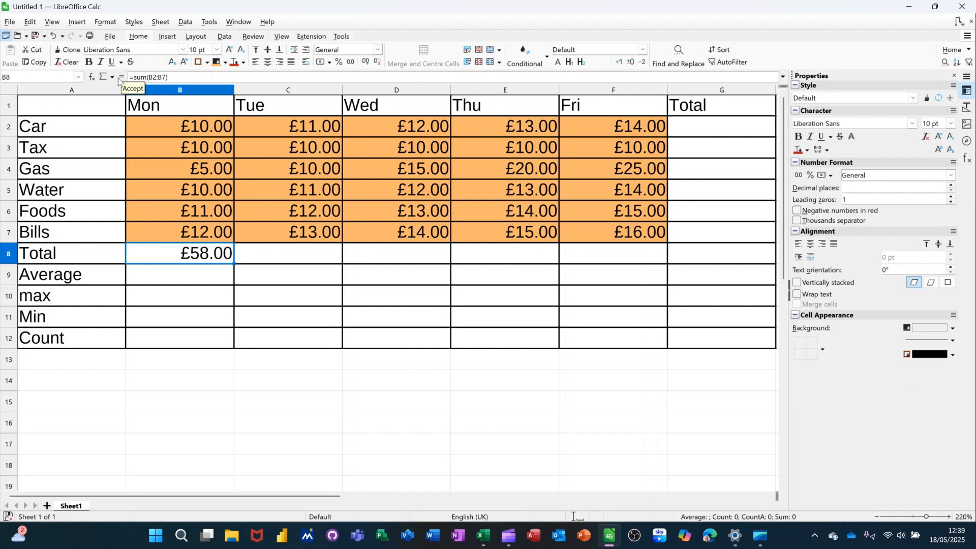
pyautogui.moveTo(235, 264); pyautogui.dragTo(753, 274)
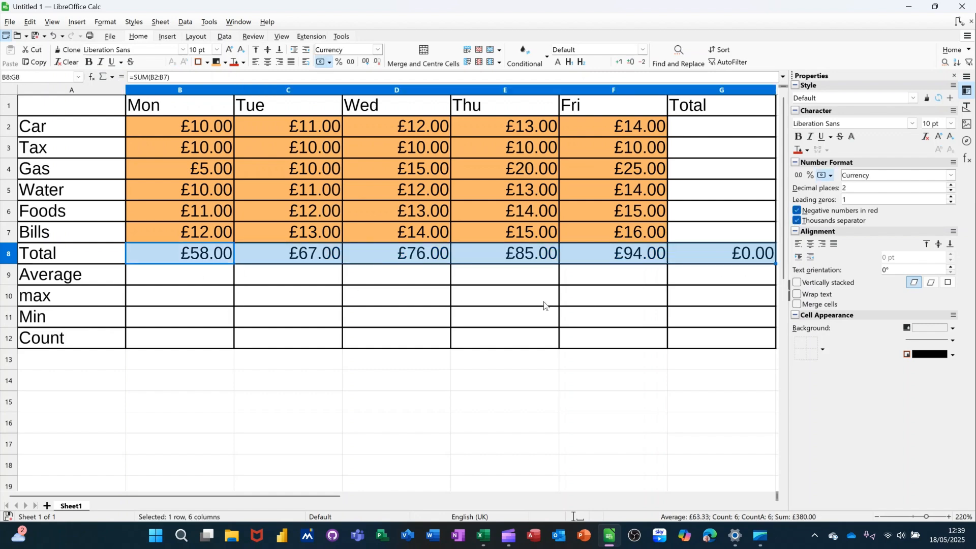
# - Sum B2:F2 in G2 for the Car total and fill the formula down the Total column to G7
pyautogui.click(705, 130)
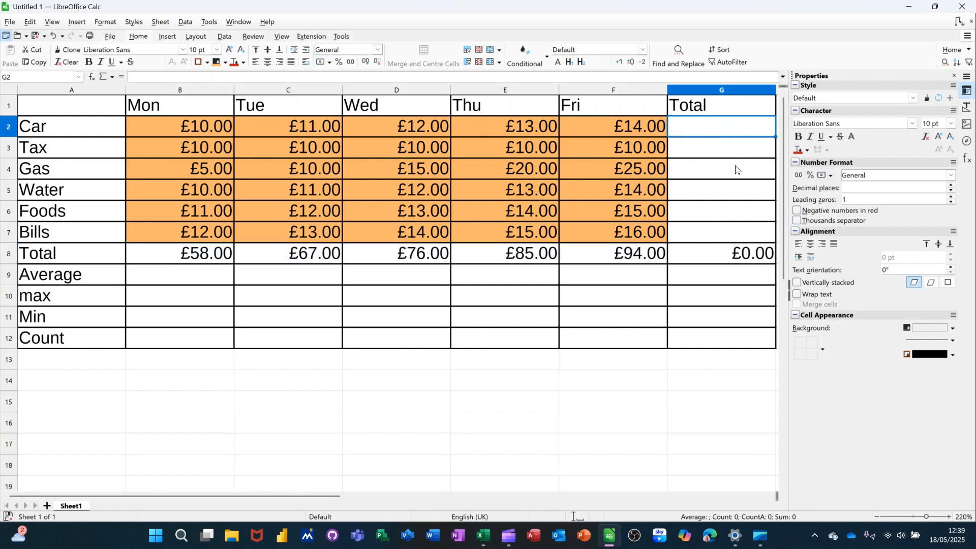
pyautogui.hotkey('alt', '=')
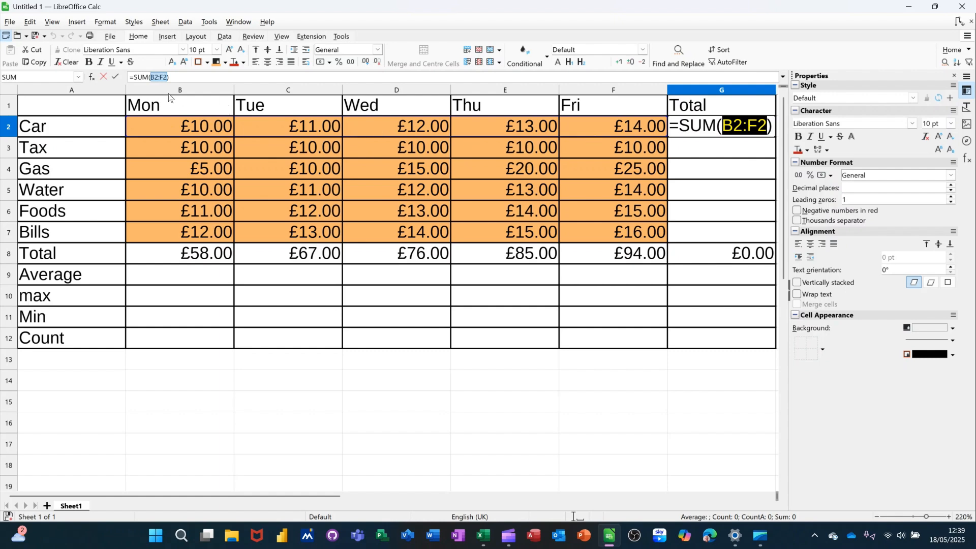
pyautogui.click(114, 76)
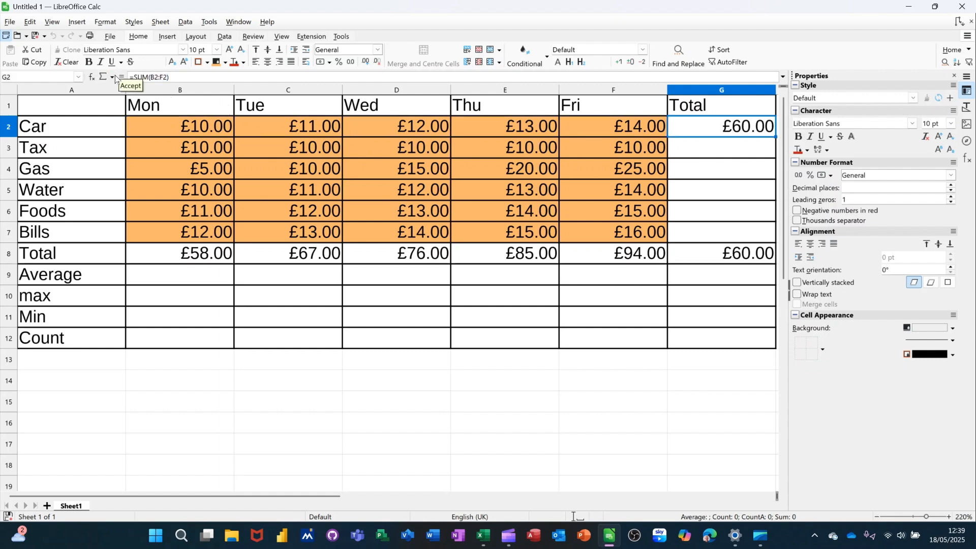
pyautogui.doubleClick(778, 136)
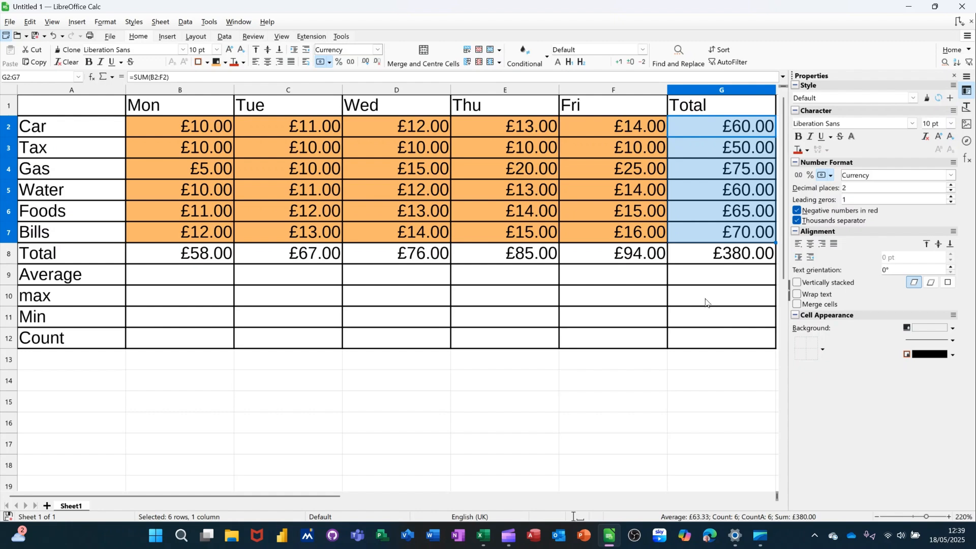
# - Enter =average(B2:B7) in B9 and copy the formula across the Average row to G9
pyautogui.click(163, 281)
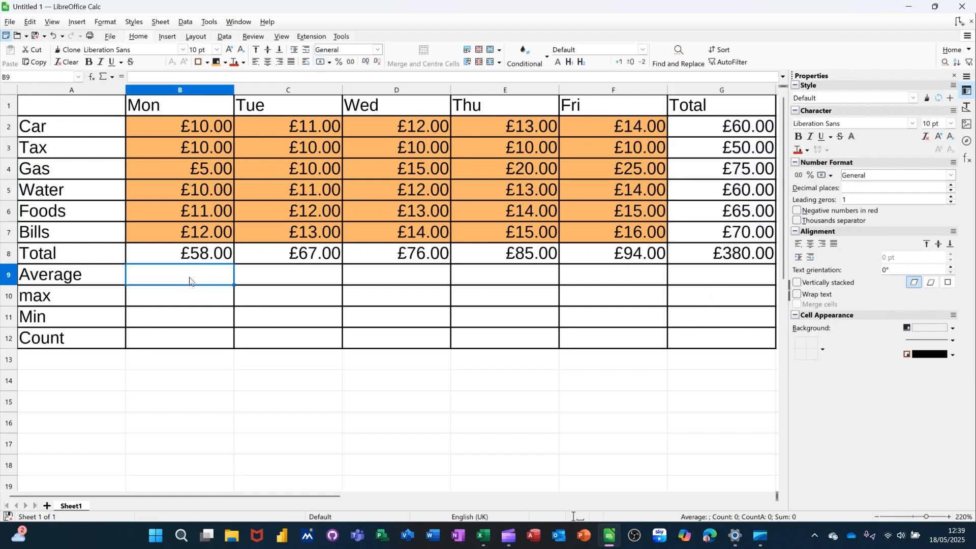
pyautogui.write('=')
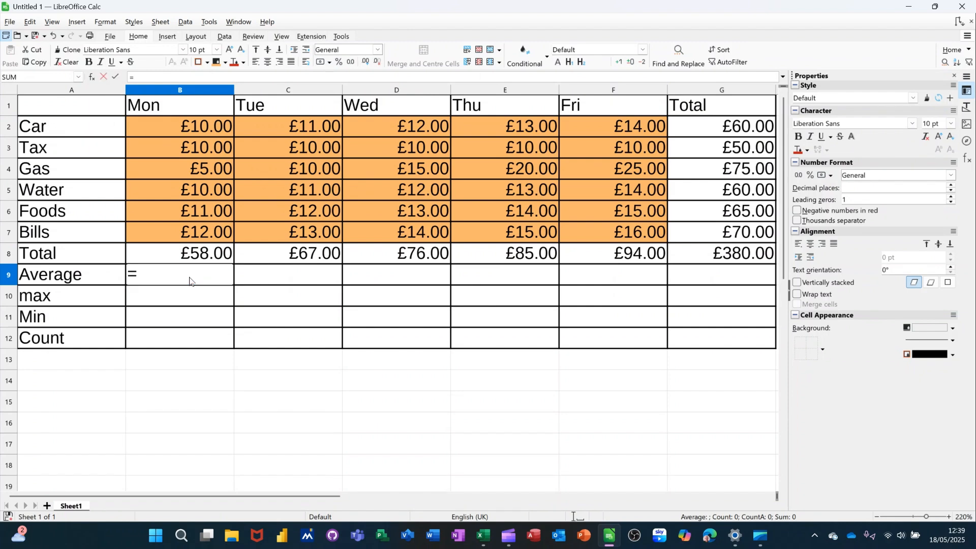
pyautogui.write('averag')
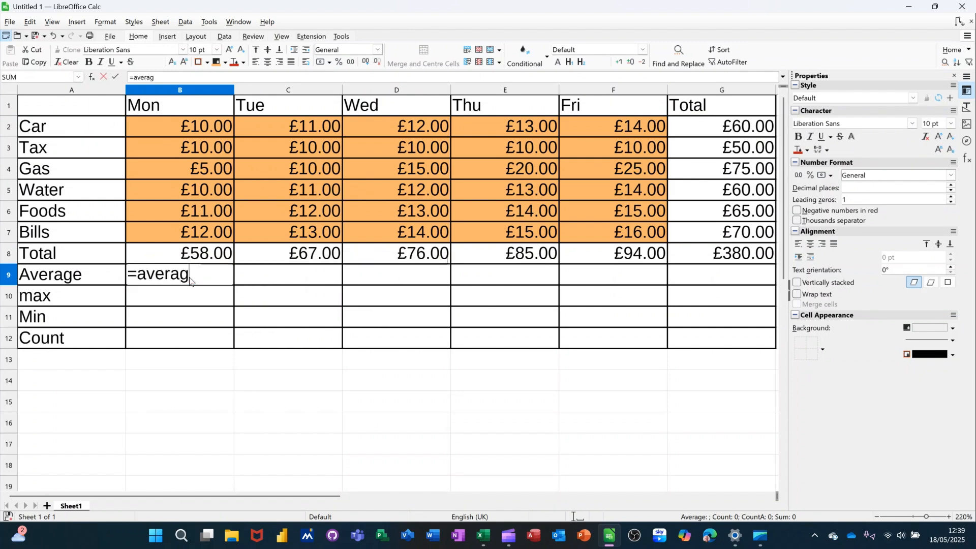
pyautogui.write('e(')
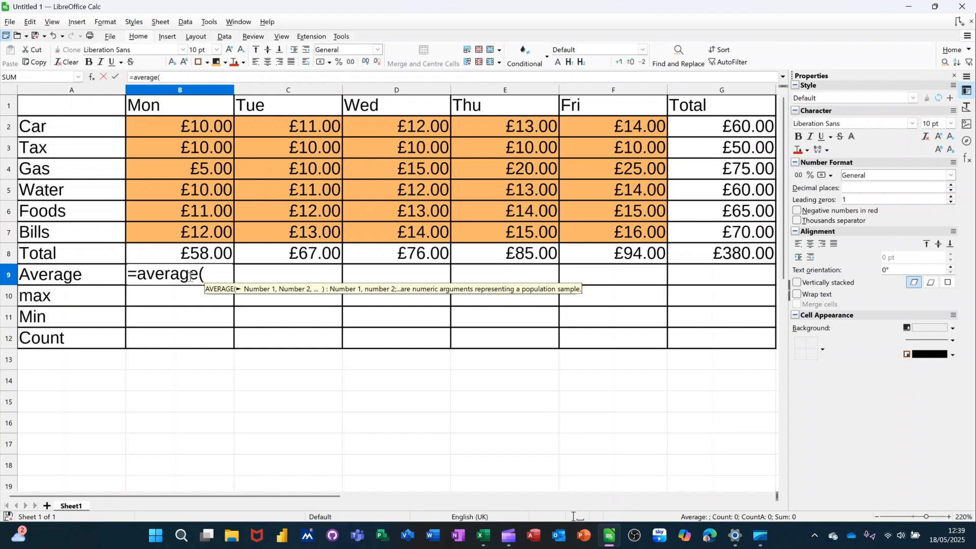
pyautogui.moveTo(181, 129); pyautogui.dragTo(173, 233)
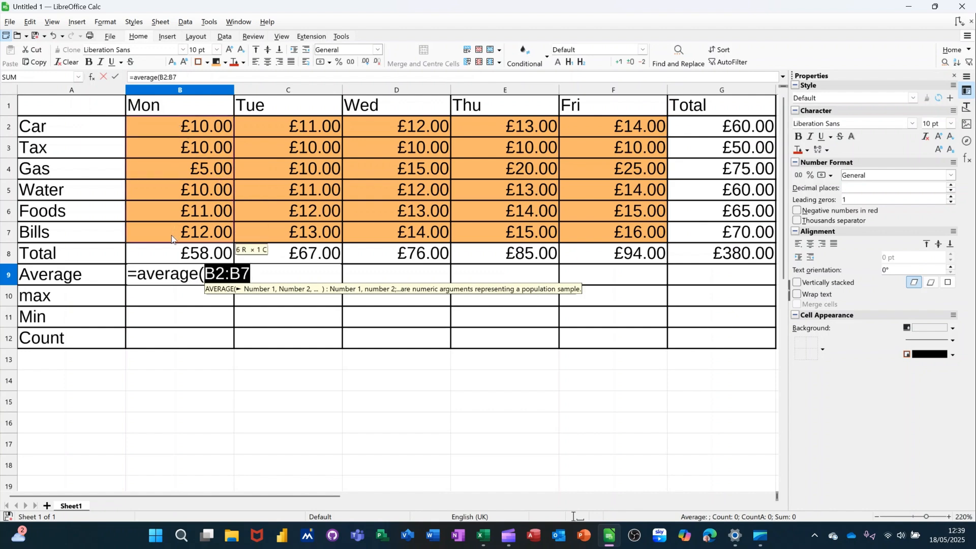
pyautogui.write(')')
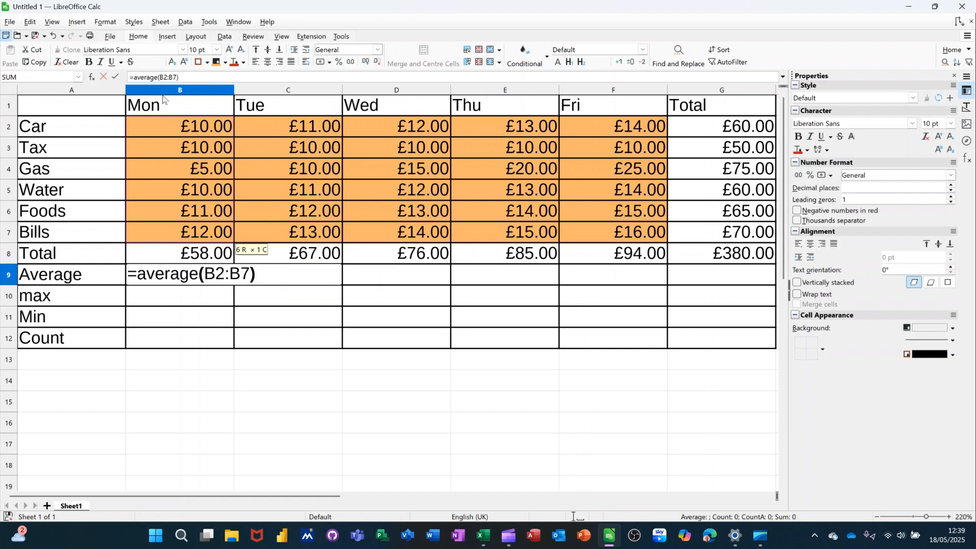
pyautogui.click(116, 77)
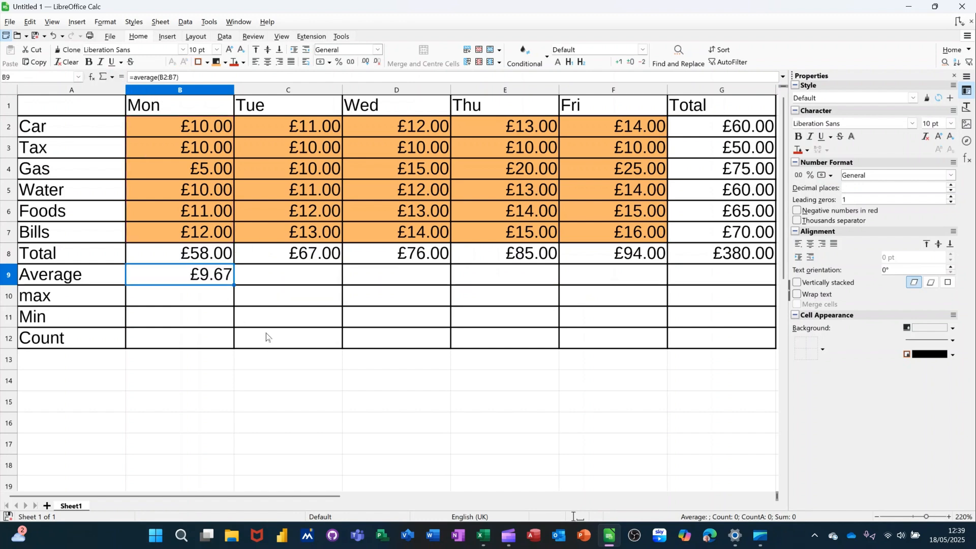
pyautogui.moveTo(237, 288); pyautogui.dragTo(750, 289)
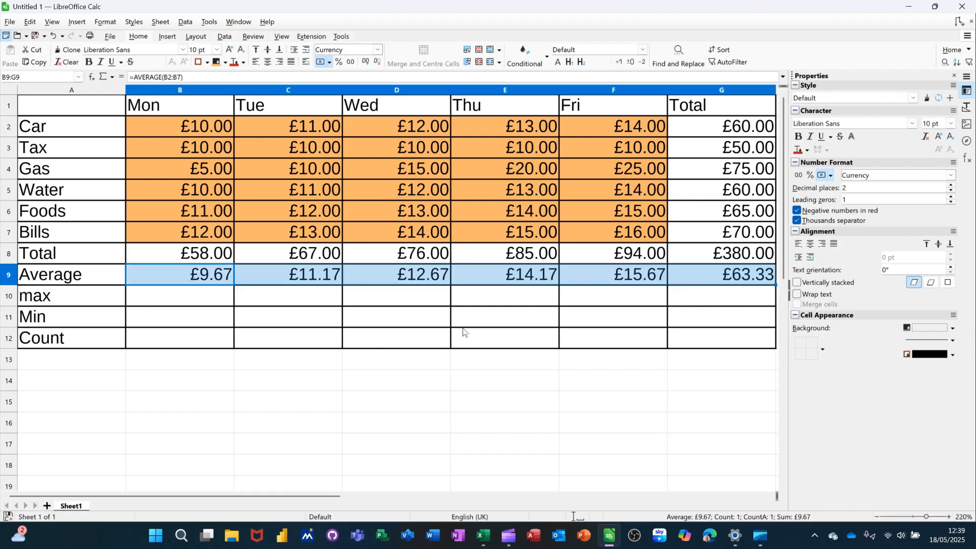
# - Enter a MAX formula for B2:B7 in B10 and copy it across the max row to G10
pyautogui.click(189, 304)
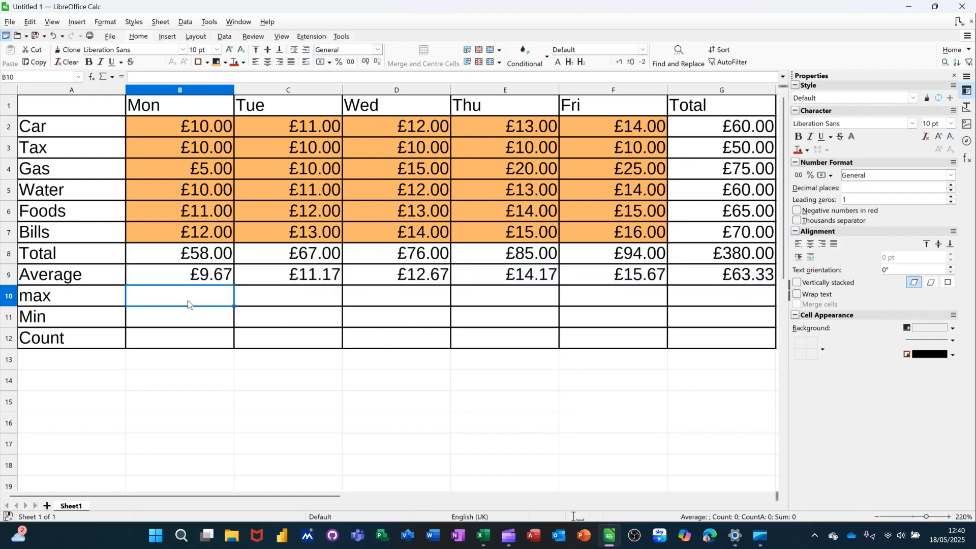
pyautogui.write('=max')
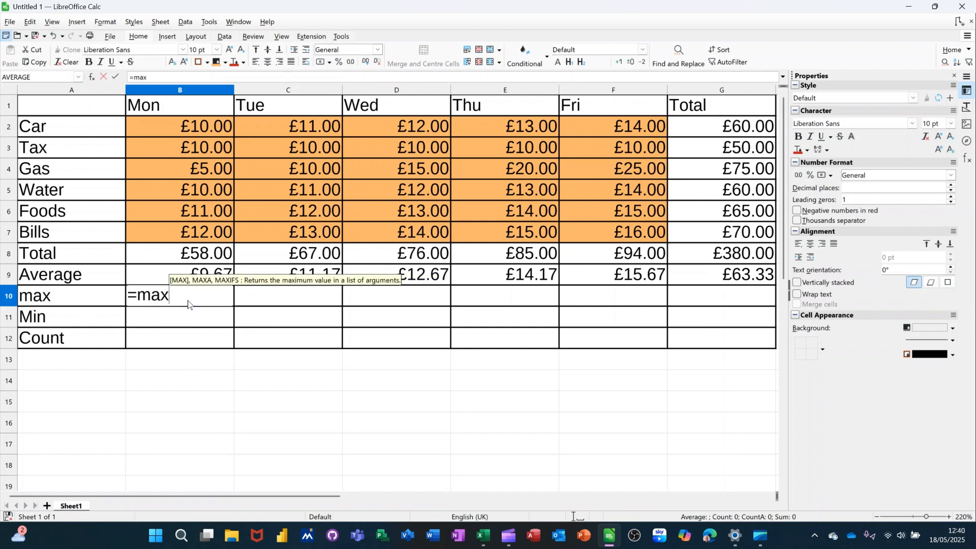
pyautogui.write('(')
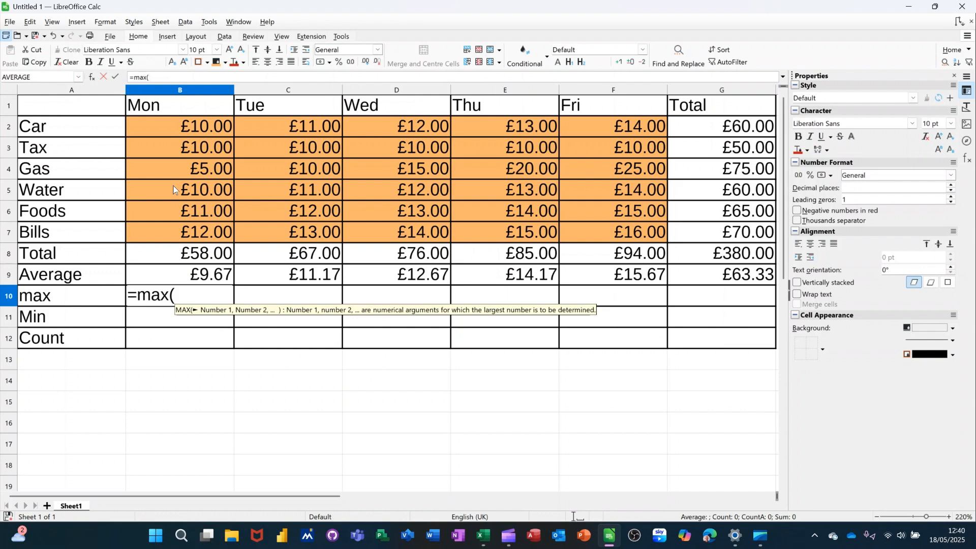
pyautogui.moveTo(173, 125); pyautogui.dragTo(178, 240)
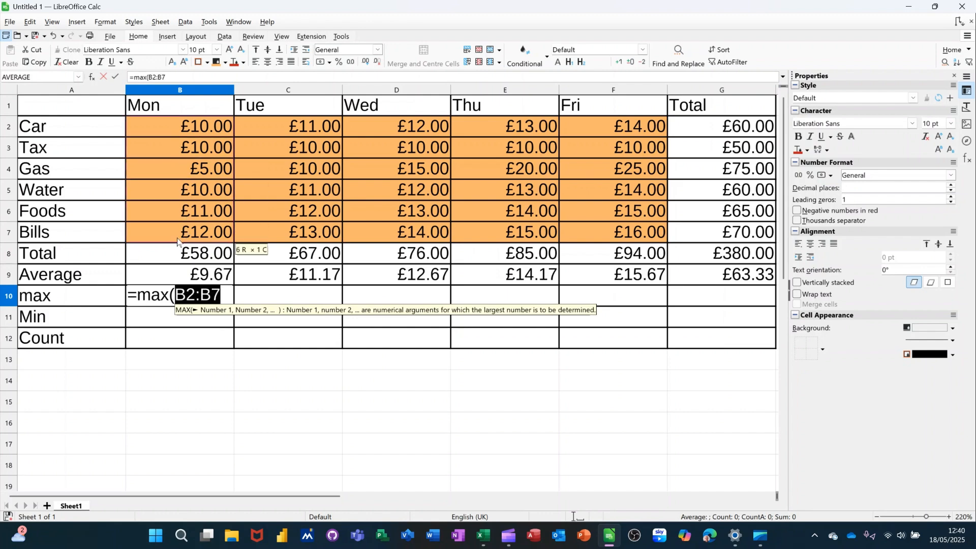
pyautogui.click(114, 77)
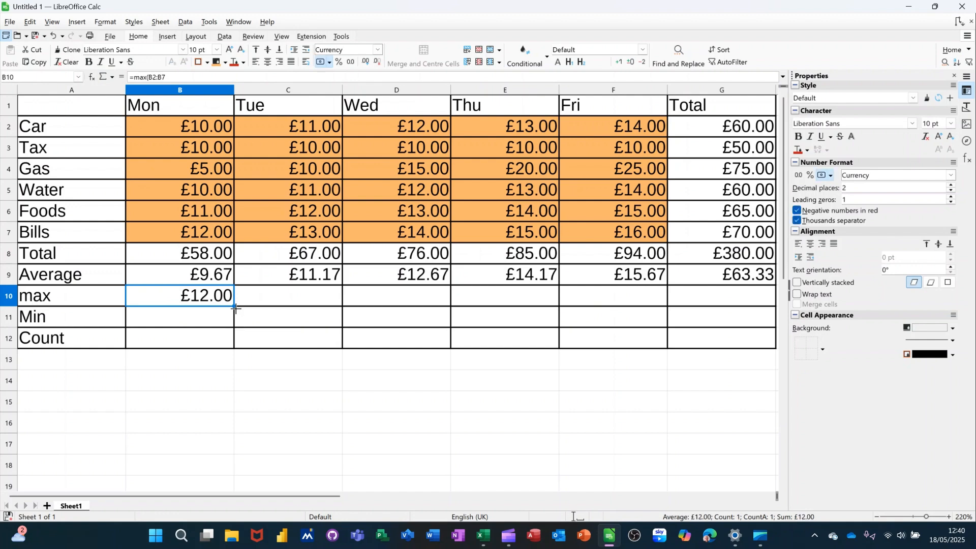
pyautogui.moveTo(492, 324); pyautogui.dragTo(732, 312)
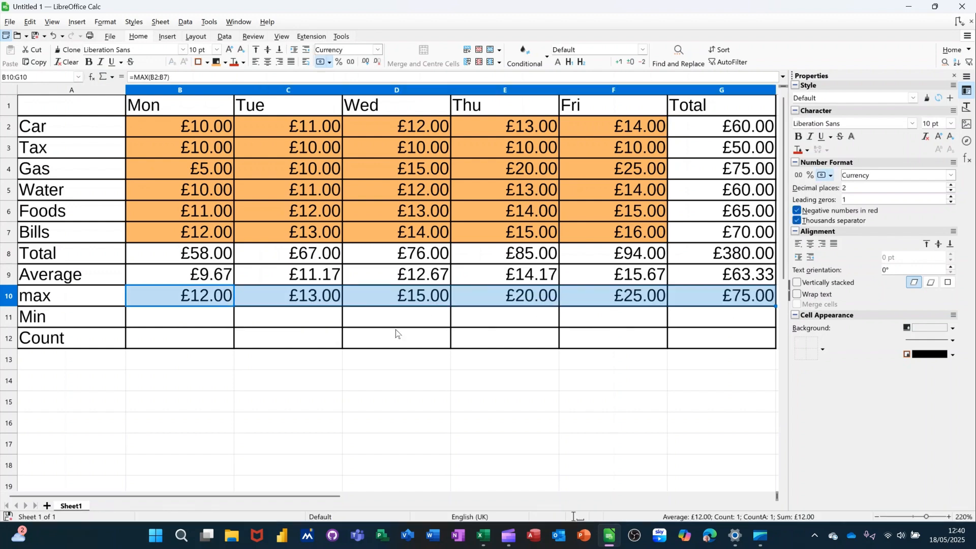
# - Enter a MIN formula for B2:B7 in B11 and copy it across the Min row to G11
pyautogui.click(183, 319)
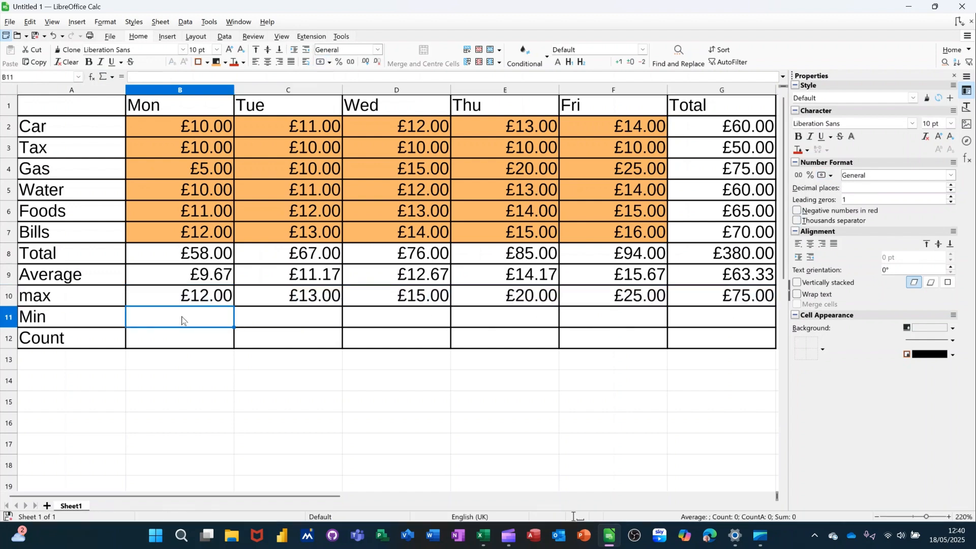
pyautogui.write('=m')
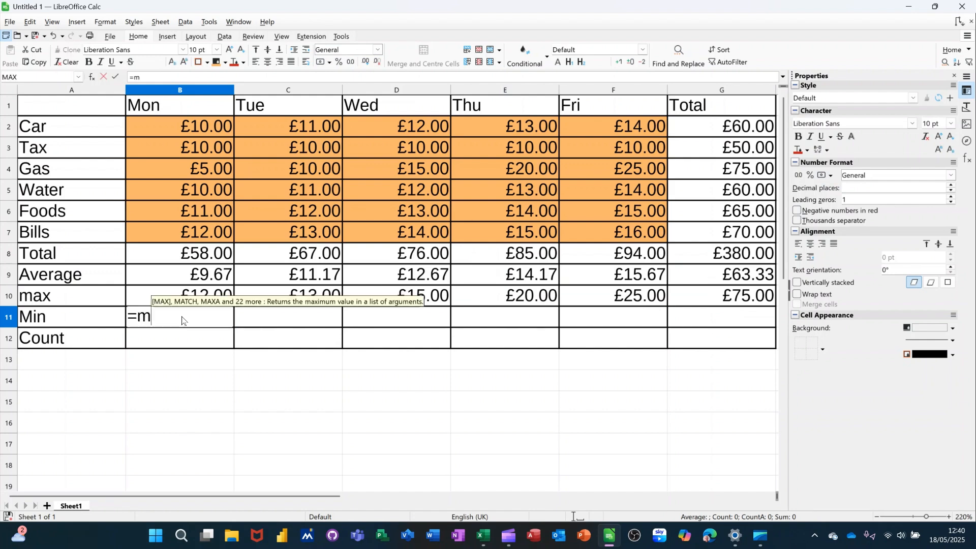
pyautogui.write('in(')
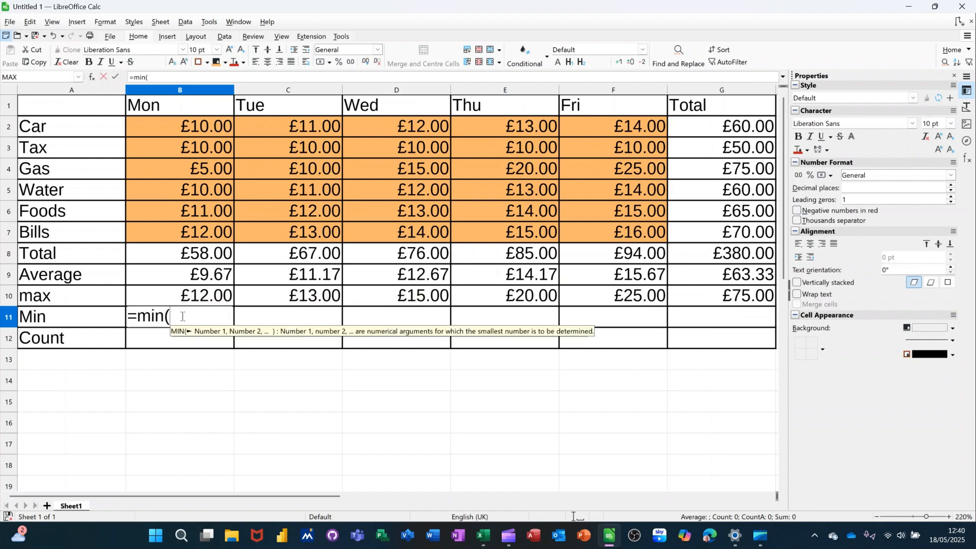
pyautogui.moveTo(180, 135); pyautogui.dragTo(184, 233)
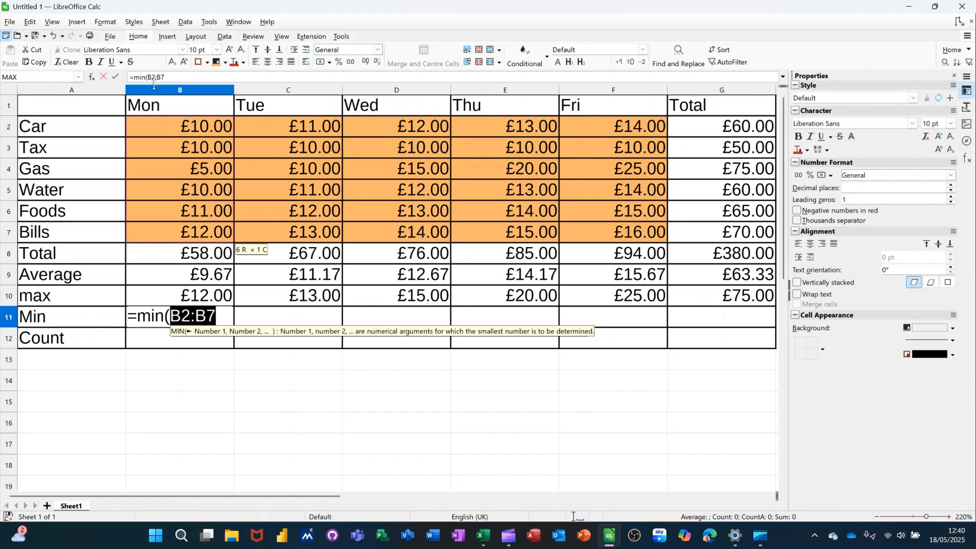
pyautogui.click(116, 77)
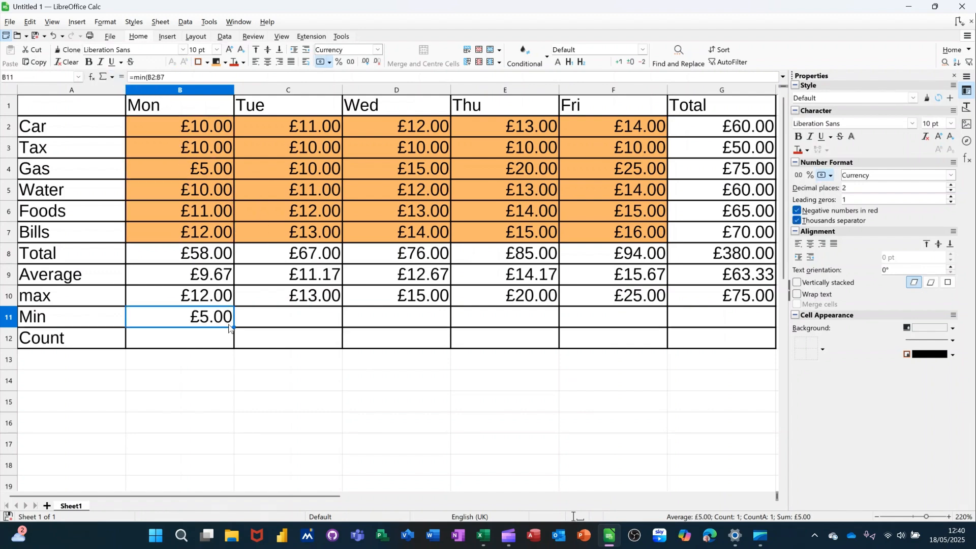
pyautogui.moveTo(233, 327); pyautogui.dragTo(753, 358)
# - Enter =count(B2:B7) in B12 and copy the formula across the Count row to G12
pyautogui.click(178, 348)
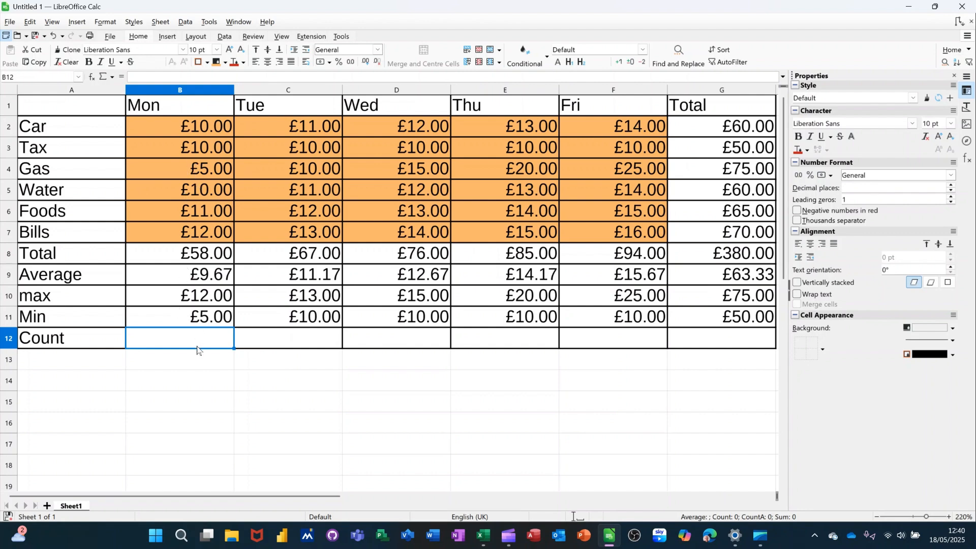
pyautogui.write('=co')
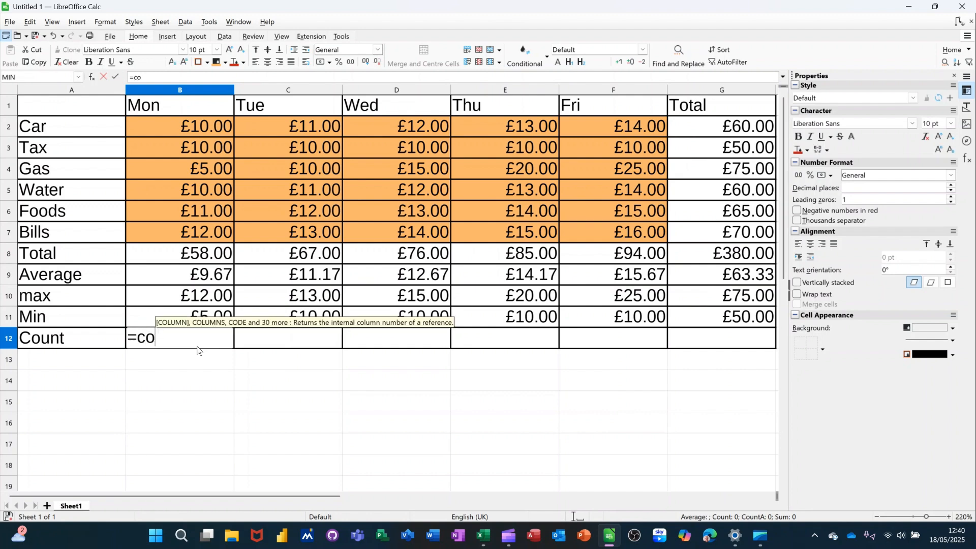
pyautogui.write('unt(')
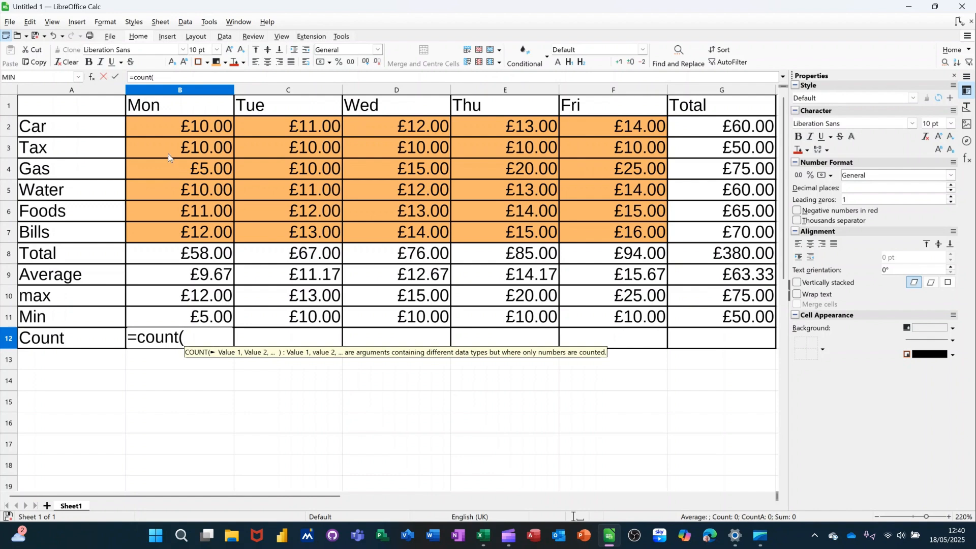
pyautogui.moveTo(164, 126); pyautogui.dragTo(163, 226)
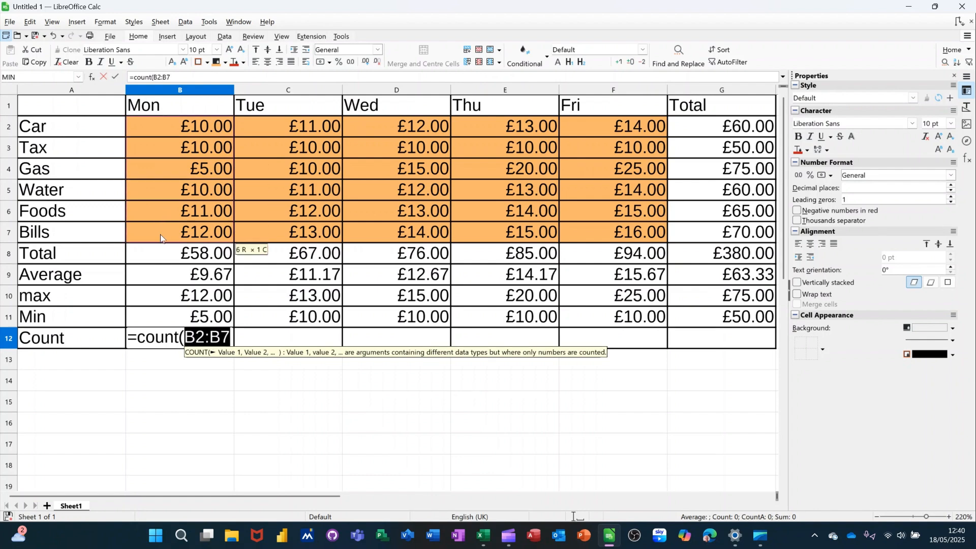
pyautogui.write(')')
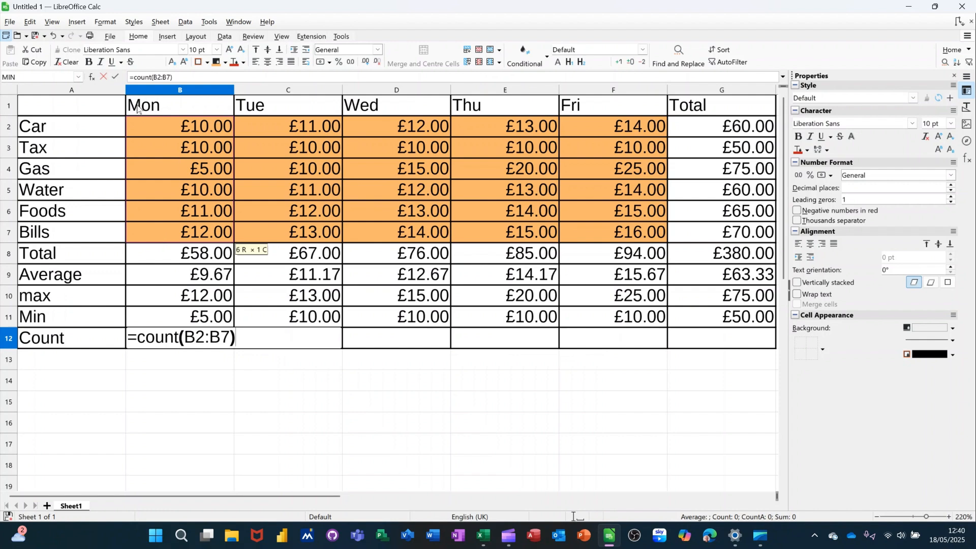
pyautogui.click(115, 79)
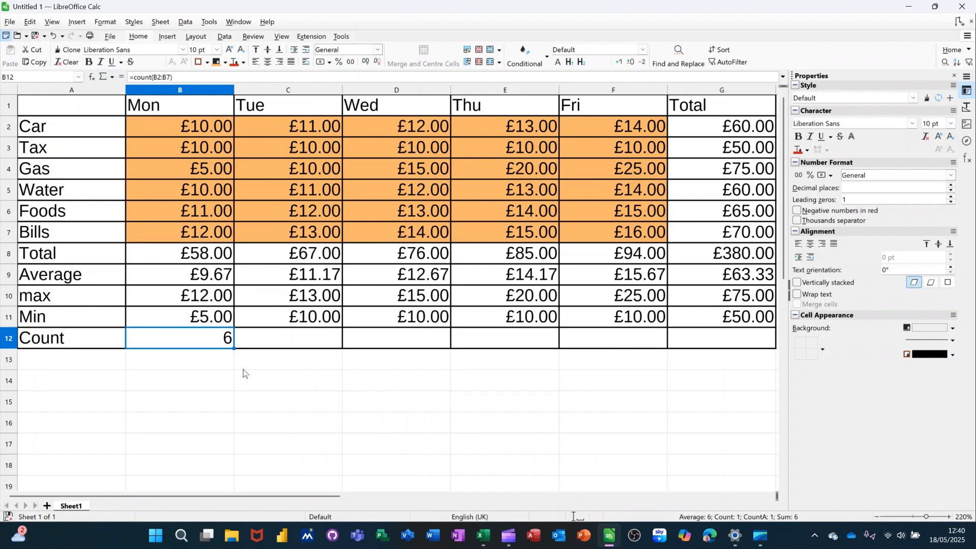
pyautogui.moveTo(235, 350); pyautogui.dragTo(762, 356)
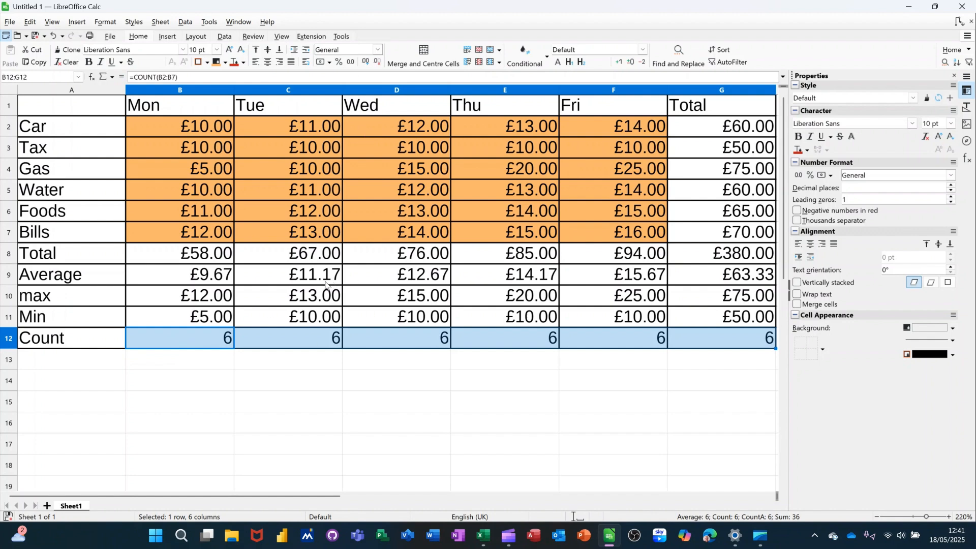
# - Change the Mon amount for Car in B2 to 200
pyautogui.click(172, 121)
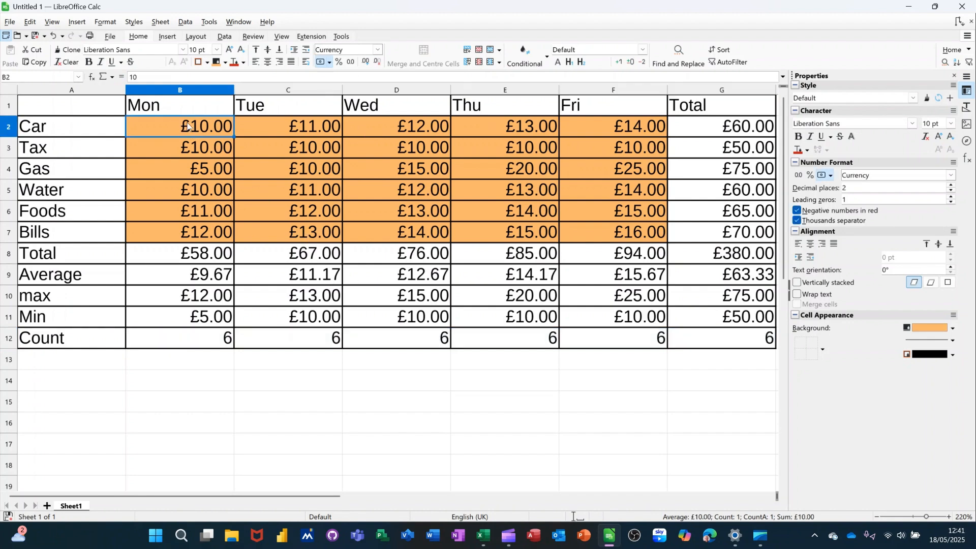
pyautogui.write('200')
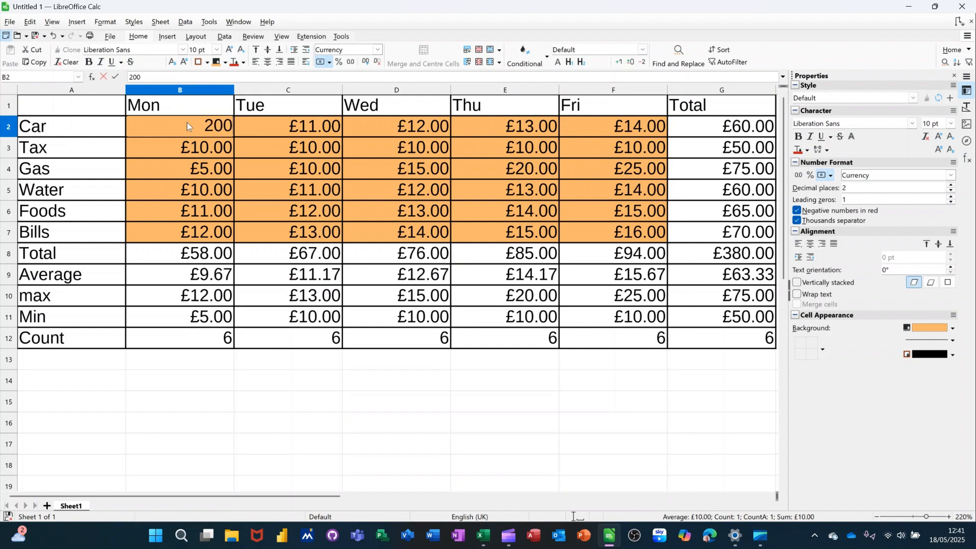
pyautogui.press('Return')
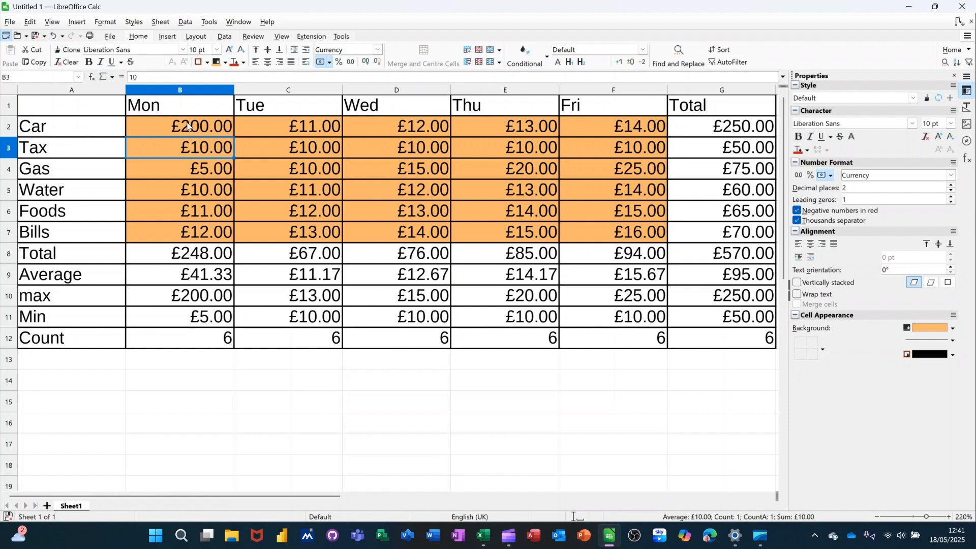